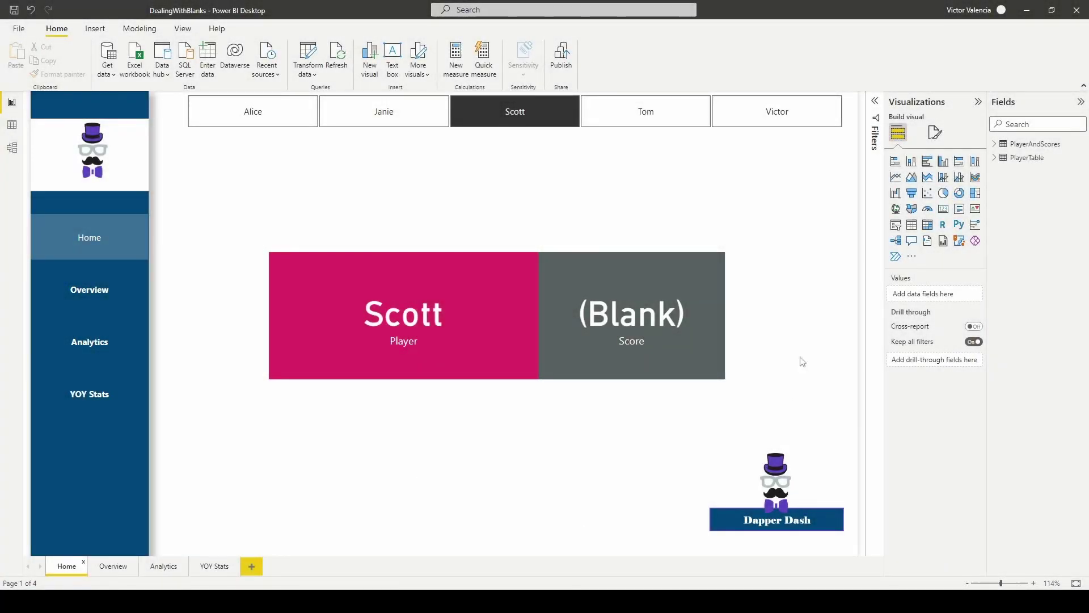
# - Visit the Overview page, then filter Home's cards through Scott, Janie, Alice, Tom and Victor, ending on Janie
pyautogui.click(97, 289)
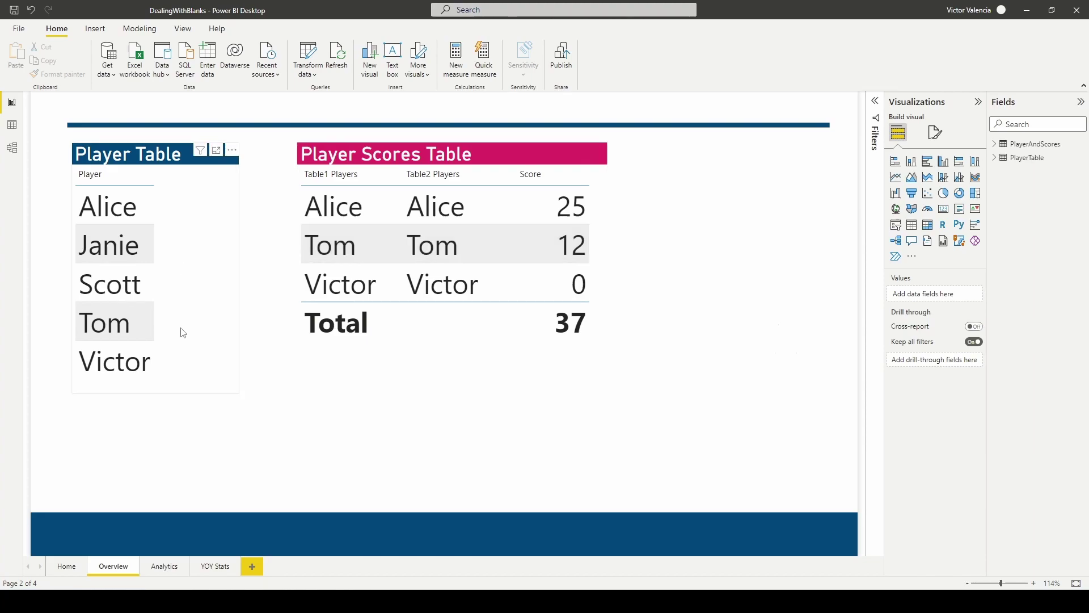
pyautogui.click(67, 567)
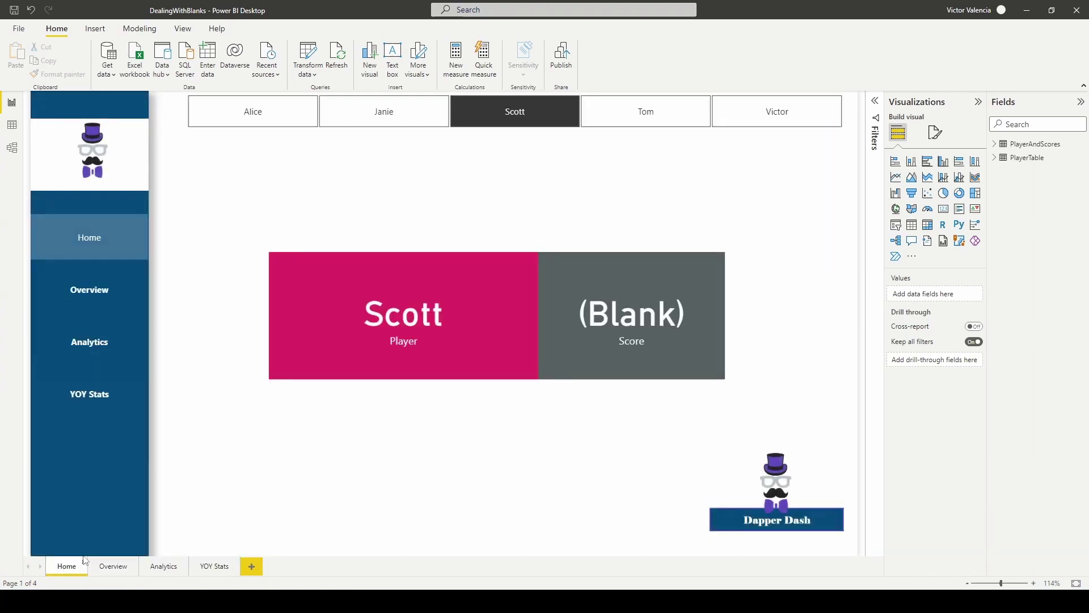
pyautogui.click(513, 113)
pyautogui.click(391, 114)
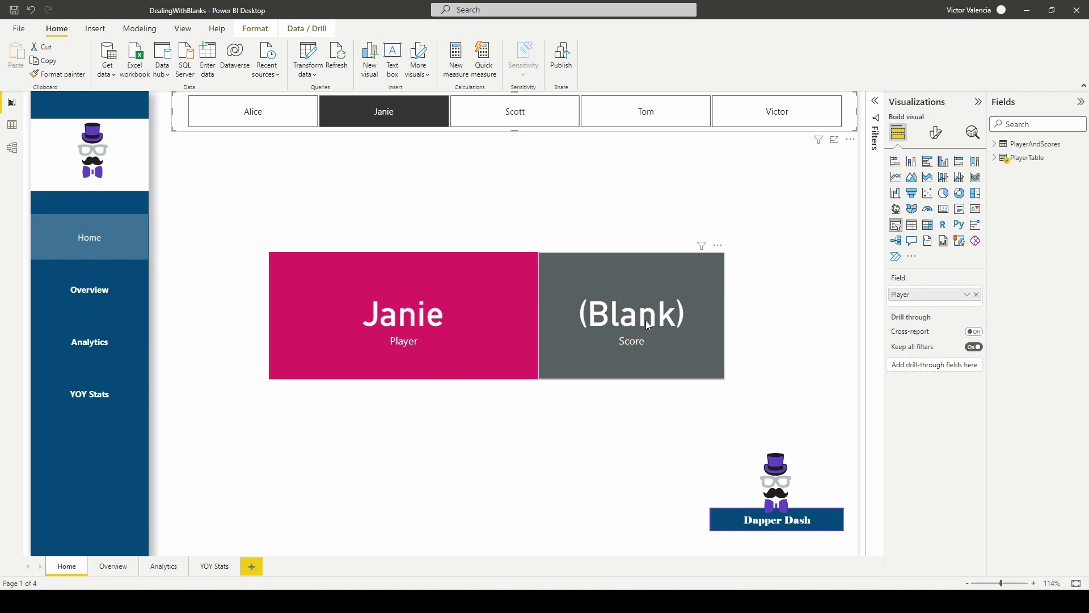
pyautogui.click(253, 111)
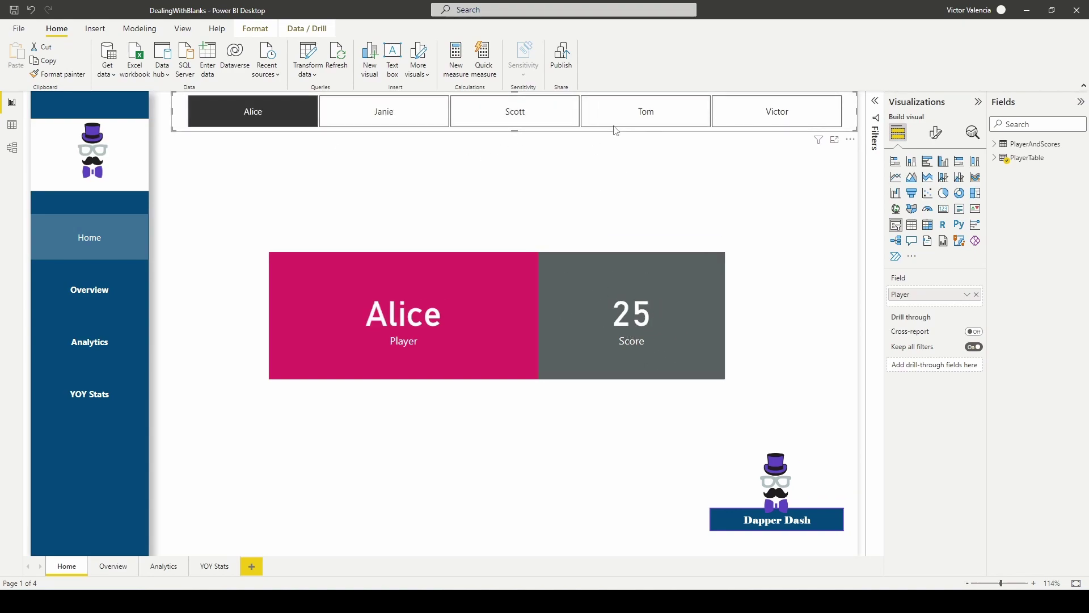
pyautogui.click(646, 112)
pyautogui.click(778, 114)
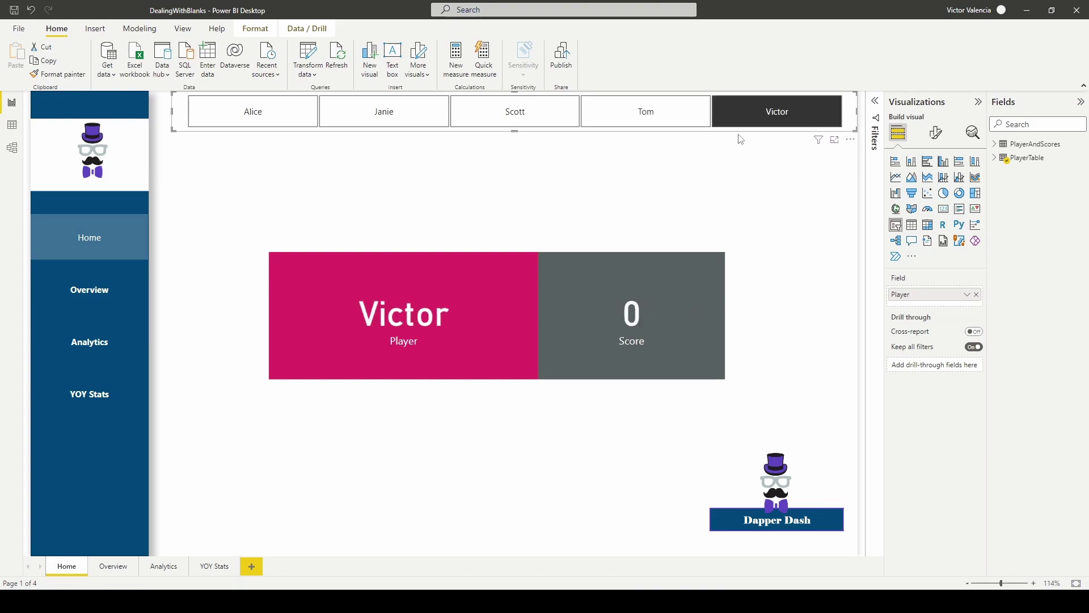
pyautogui.click(396, 115)
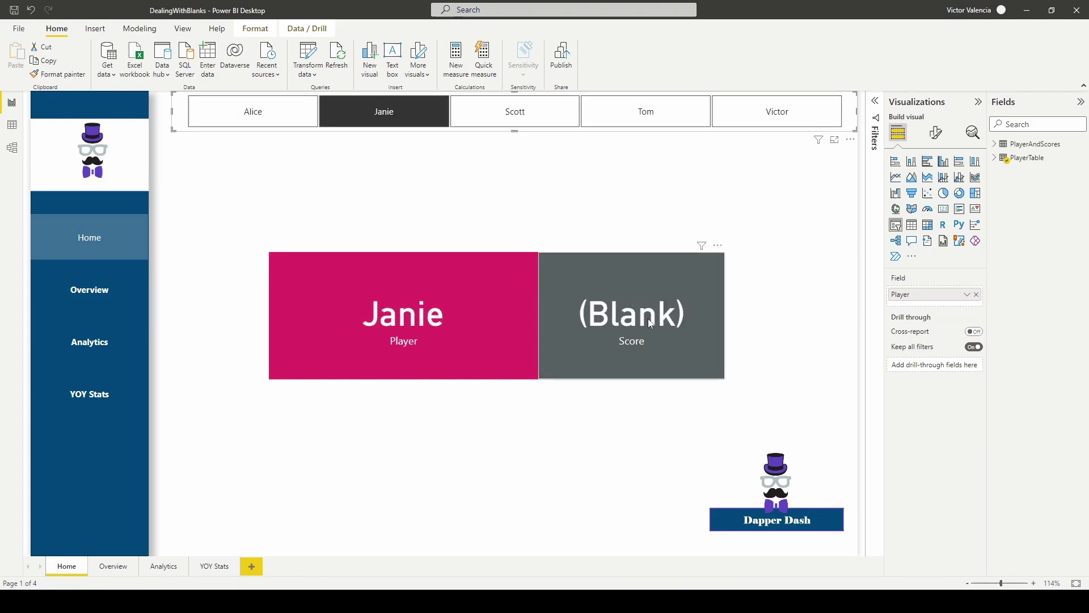
# - Create the PlayerAndScores measure TrueScore = Sum(PlayerAndScores[Score])+0
pyautogui.click(579, 407)
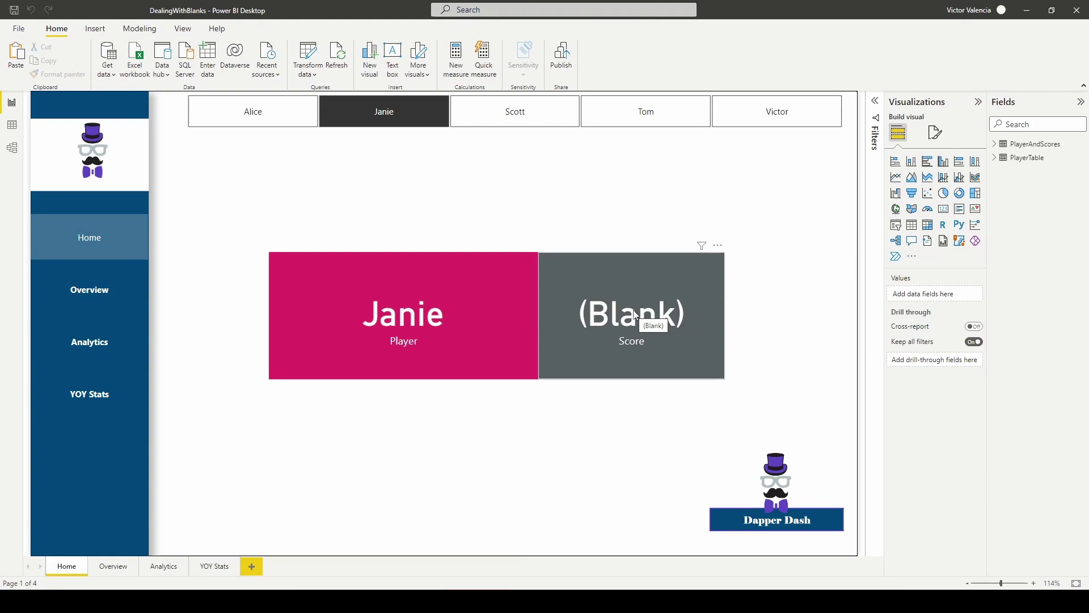
pyautogui.click(994, 147)
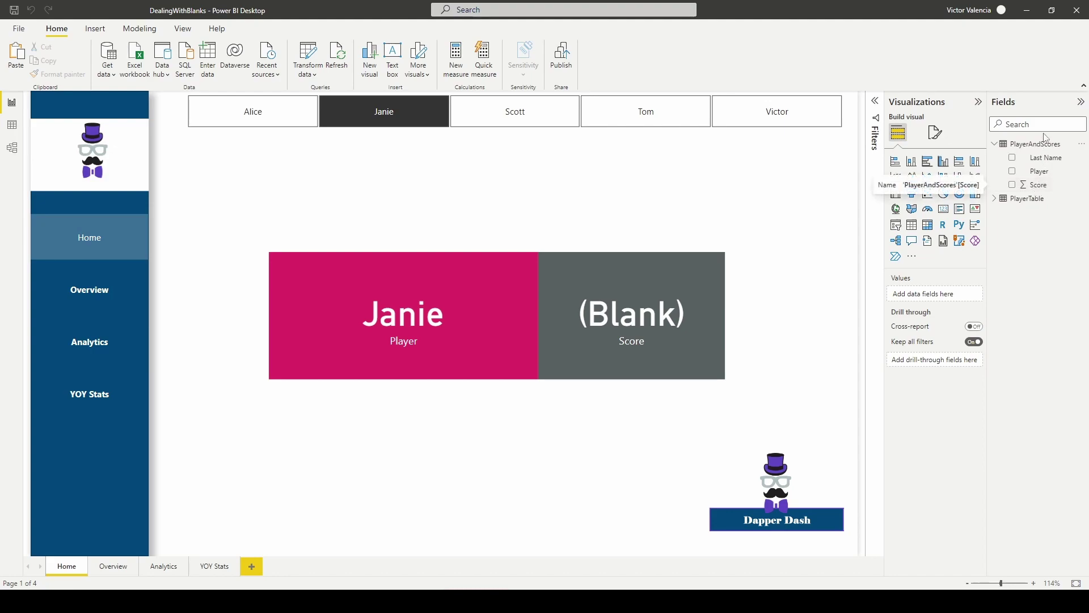
pyautogui.rightClick(1051, 152)
pyautogui.click(965, 150)
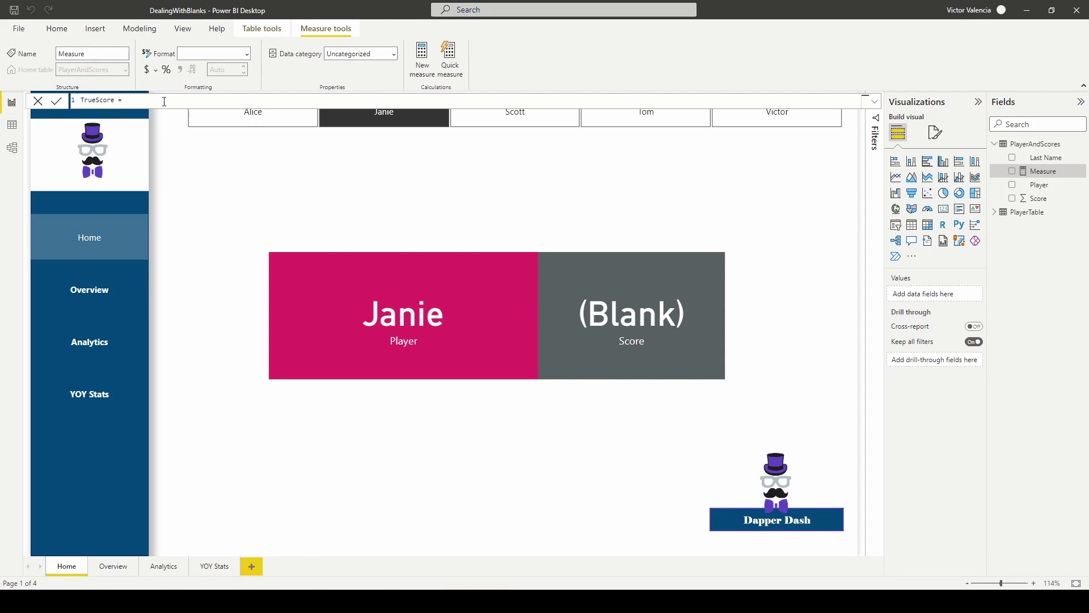
pyautogui.write('Sum(Sc')
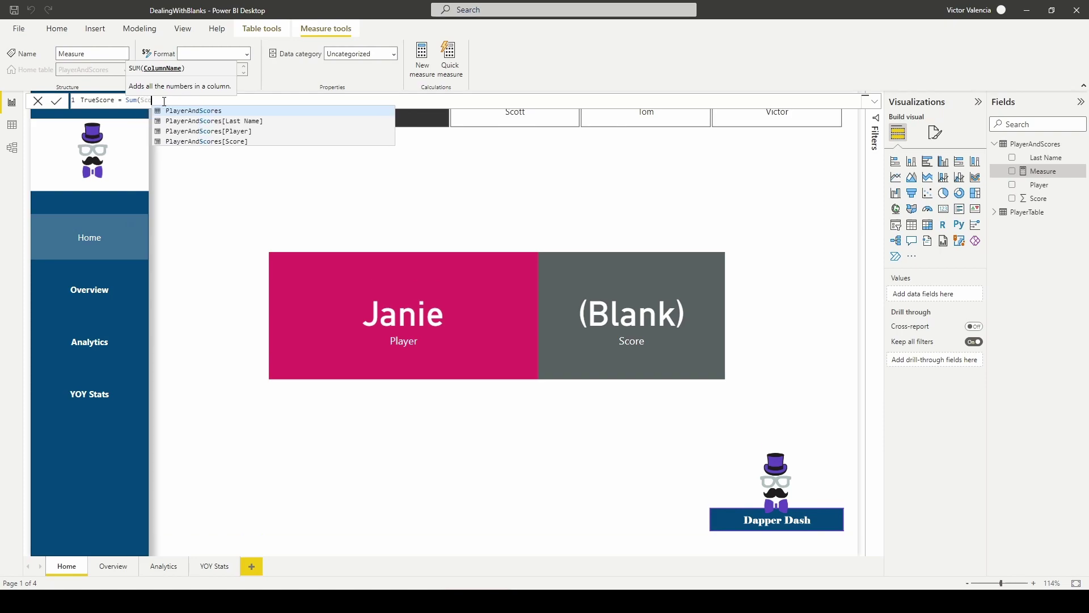
pyautogui.write('o')
pyautogui.press('Down')
pyautogui.press('Down')
pyautogui.press('Down')
pyautogui.press('Tab')
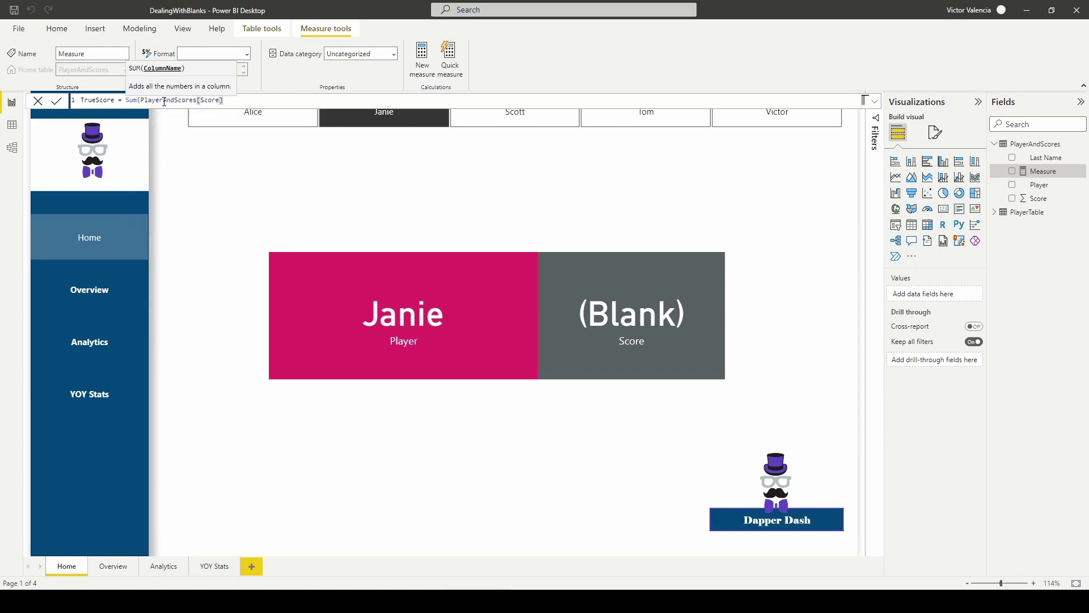
pyautogui.write(')+0')
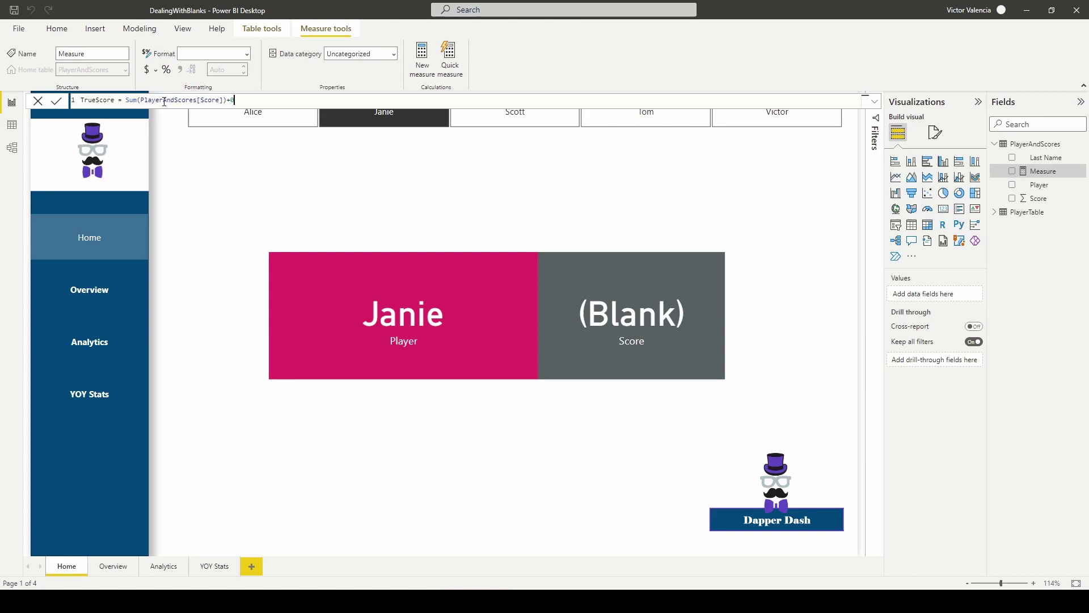
pyautogui.press('Return')
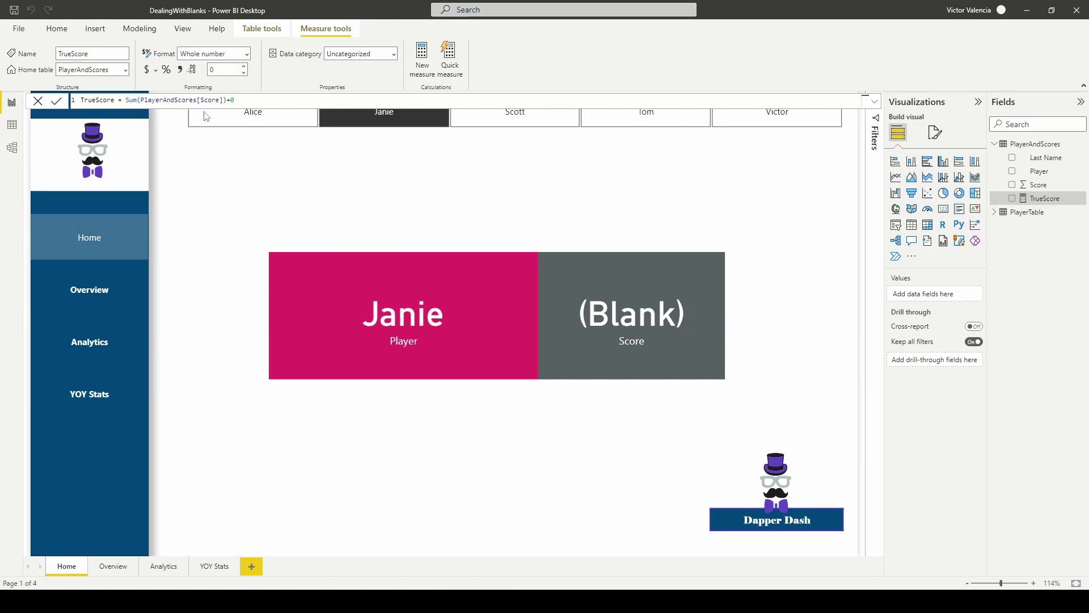
# - Add a narrow multi-row card under the Player and Score cards showing the TrueScore measure
pyautogui.click(358, 411)
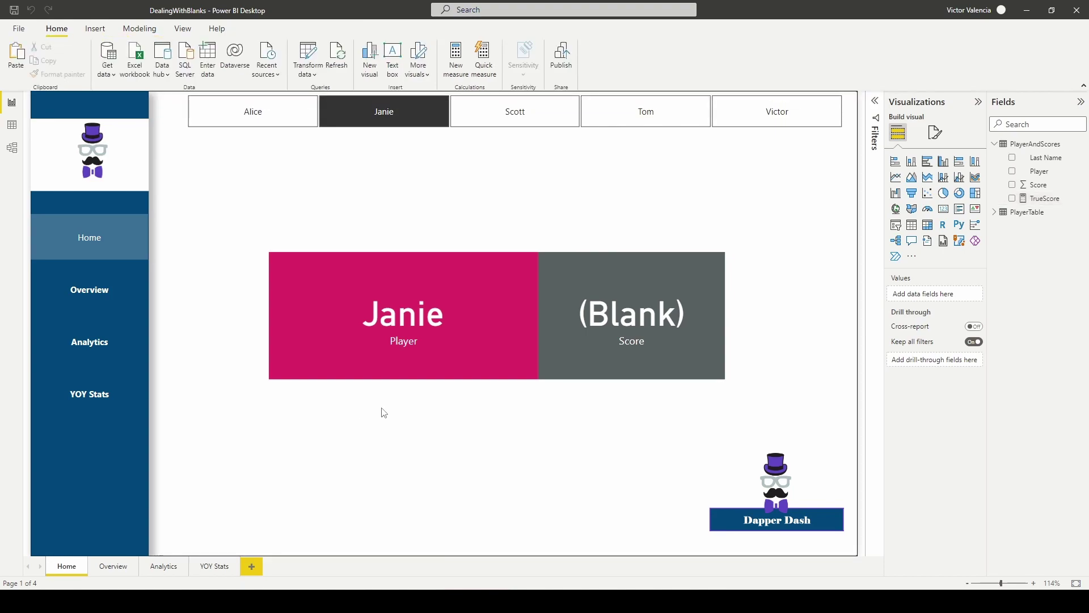
pyautogui.click(943, 211)
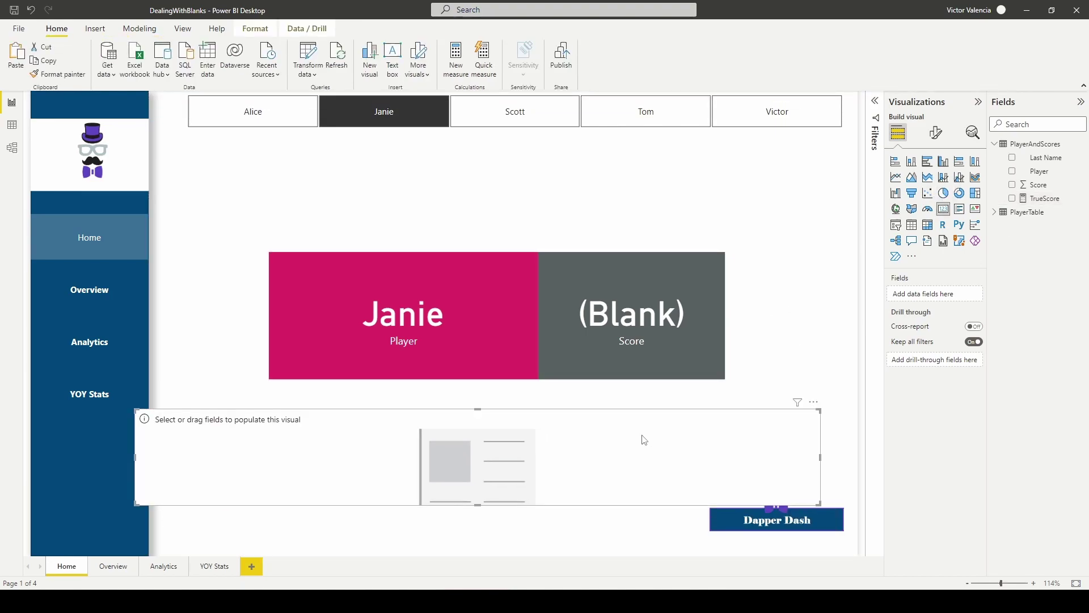
pyautogui.moveTo(825, 462); pyautogui.dragTo(394, 452)
pyautogui.moveTo(295, 454); pyautogui.dragTo(431, 425)
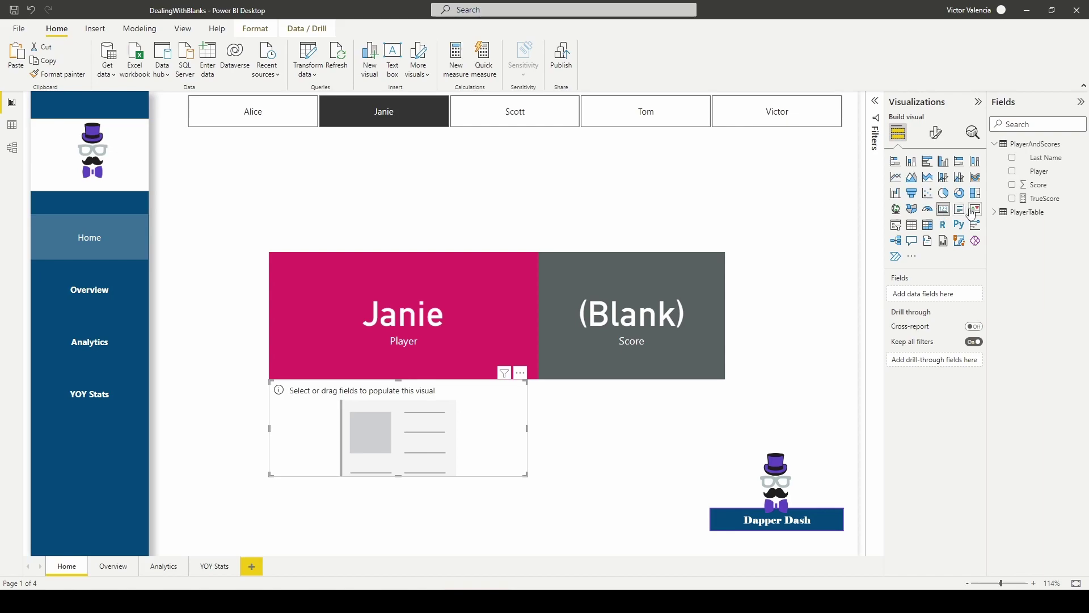
pyautogui.moveTo(1043, 200); pyautogui.dragTo(940, 304)
# - Give the TrueScore card a dark blue background
pyautogui.click(937, 134)
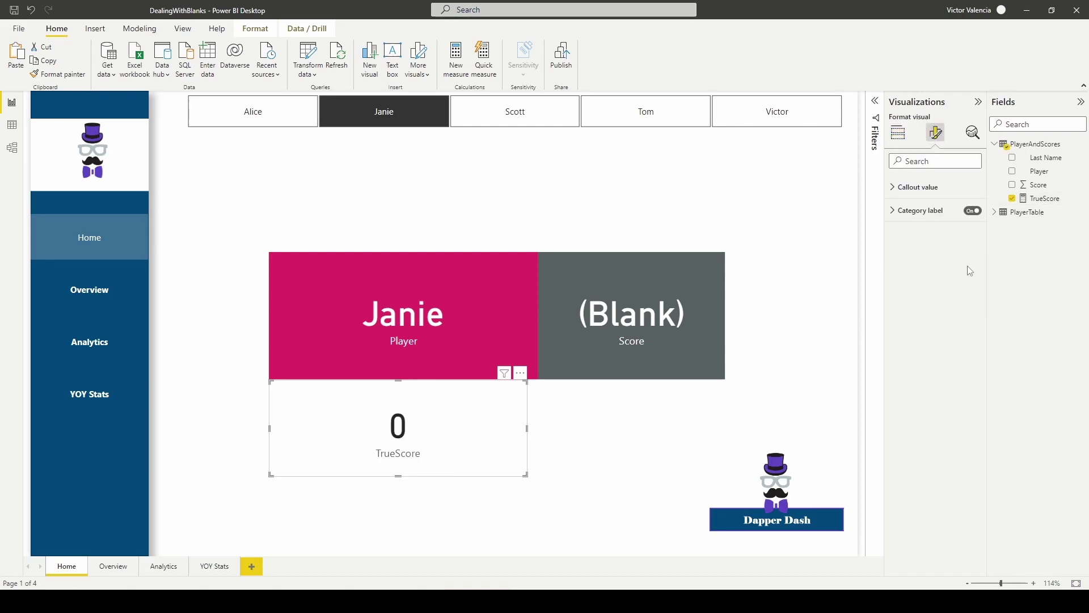
pyautogui.click(935, 184)
pyautogui.click(911, 259)
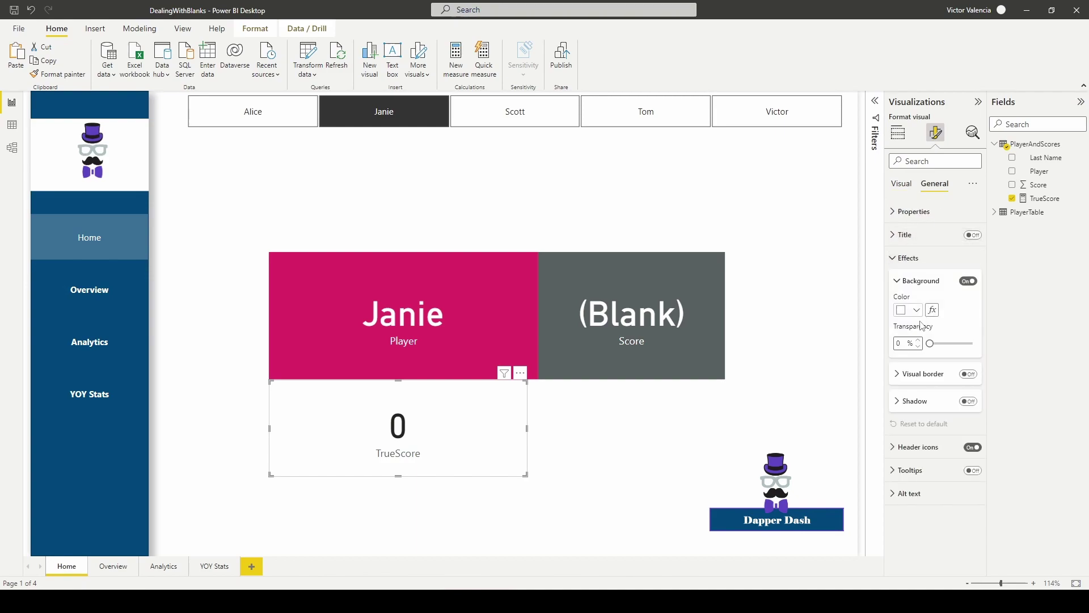
pyautogui.click(917, 314)
pyautogui.click(940, 352)
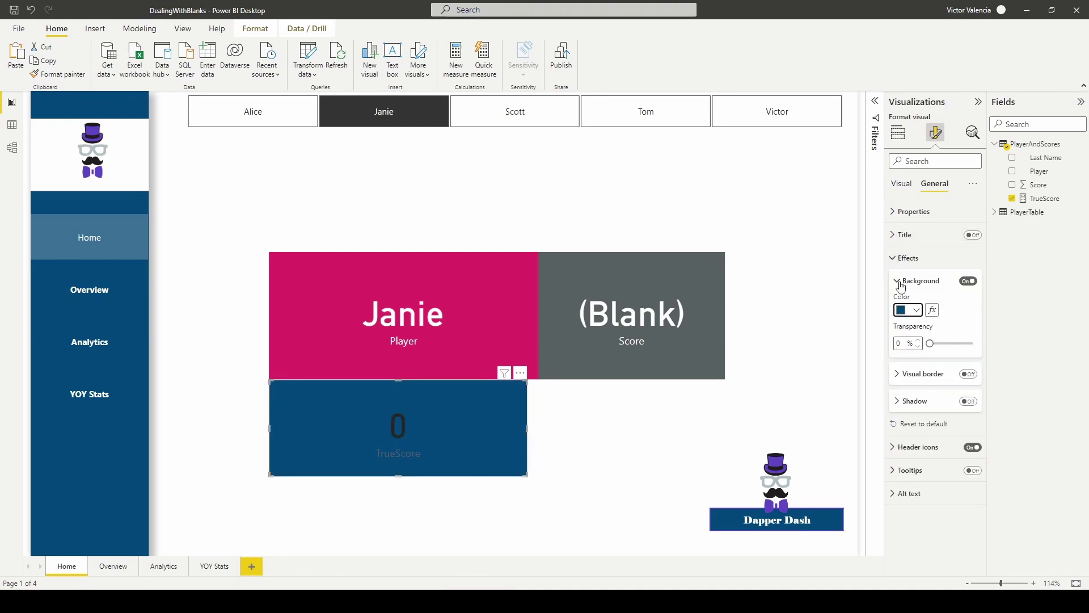
pyautogui.click(898, 280)
# - Make the TrueScore card's callout value and category label white
pyautogui.click(902, 185)
pyautogui.click(915, 211)
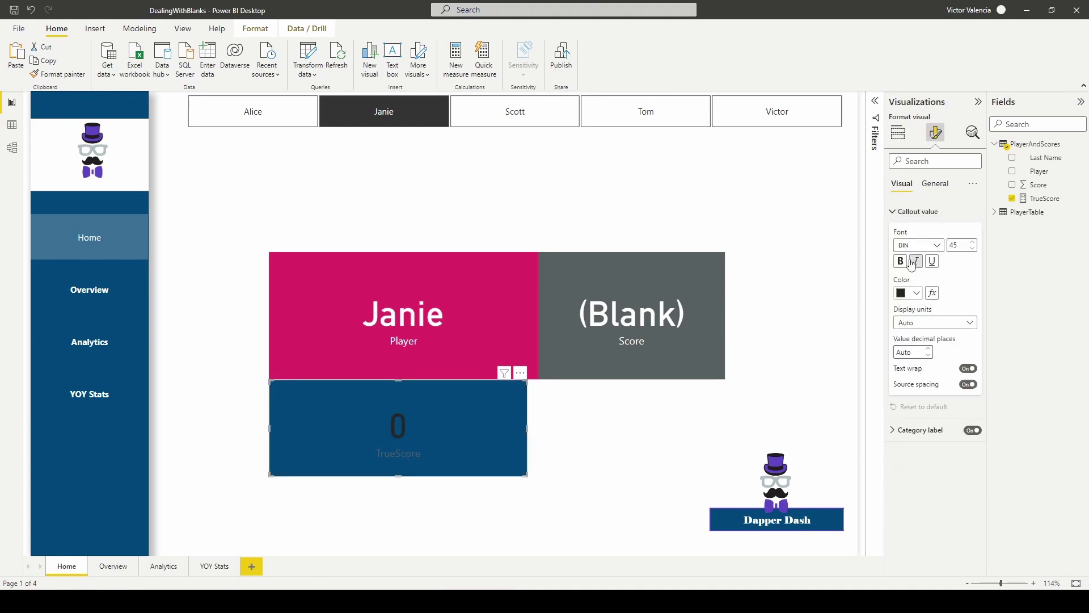
pyautogui.click(908, 293)
pyautogui.click(908, 336)
pyautogui.click(915, 211)
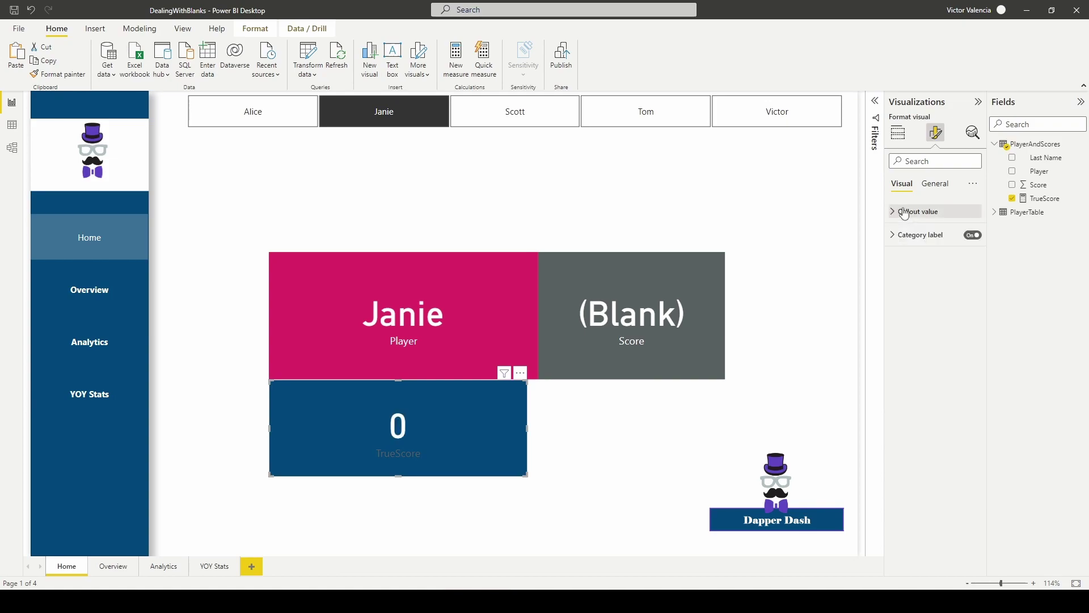
pyautogui.click(919, 235)
pyautogui.click(913, 316)
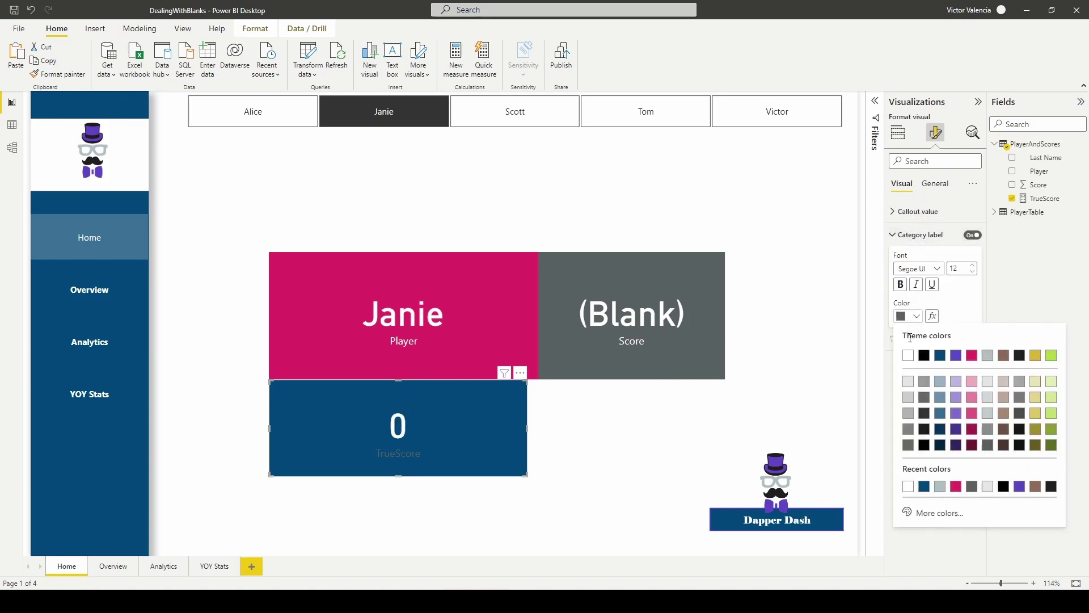
pyautogui.click(910, 359)
pyautogui.click(616, 439)
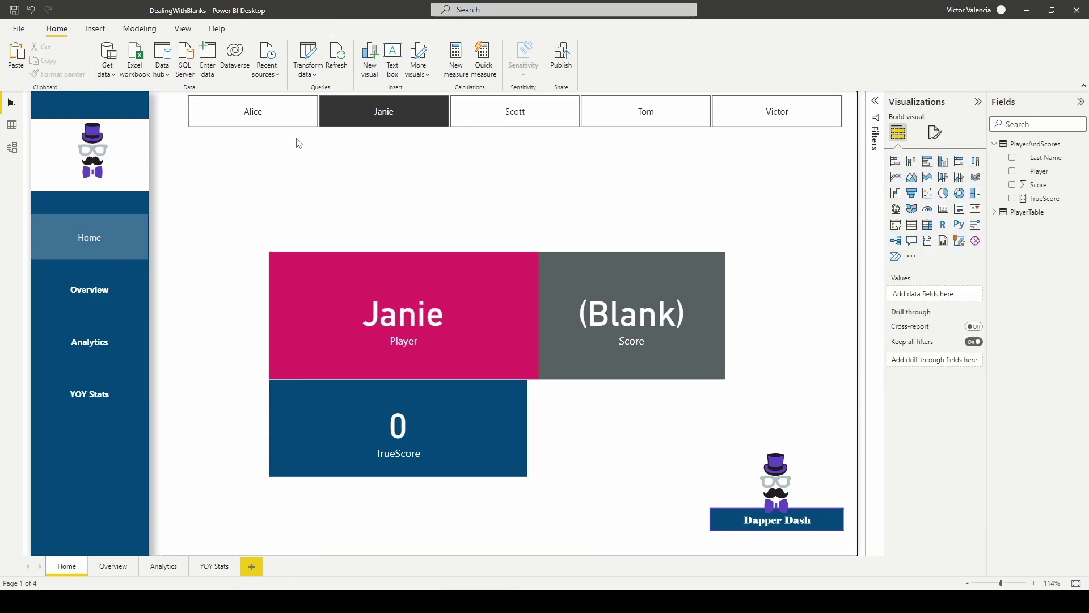
# - Filter the cards through Alice, Tom, Victor and Scott, then land on Janie
pyautogui.click(254, 118)
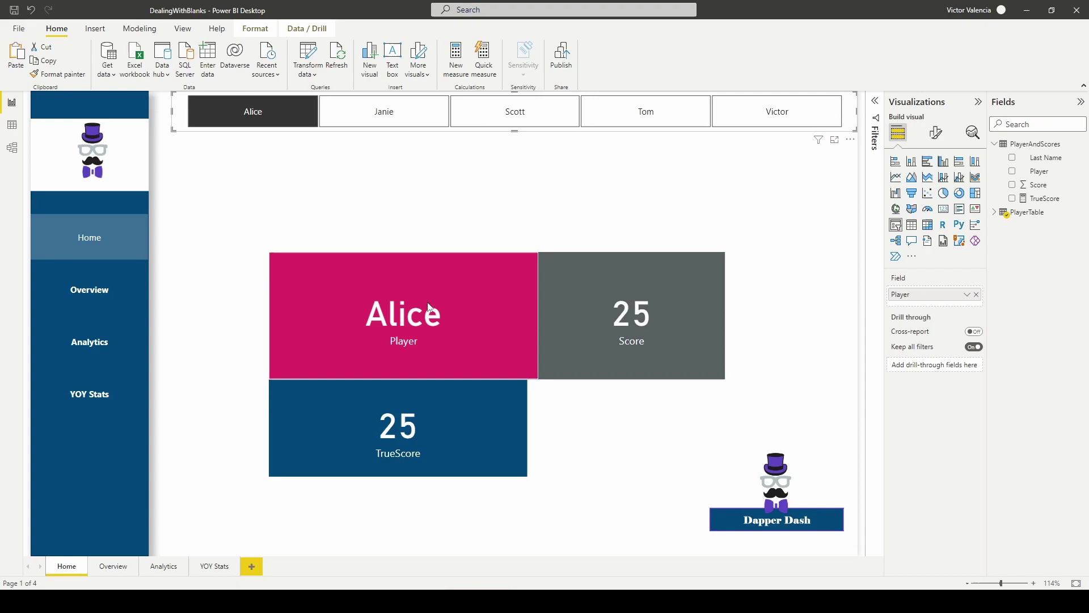
pyautogui.click(647, 112)
pyautogui.click(774, 122)
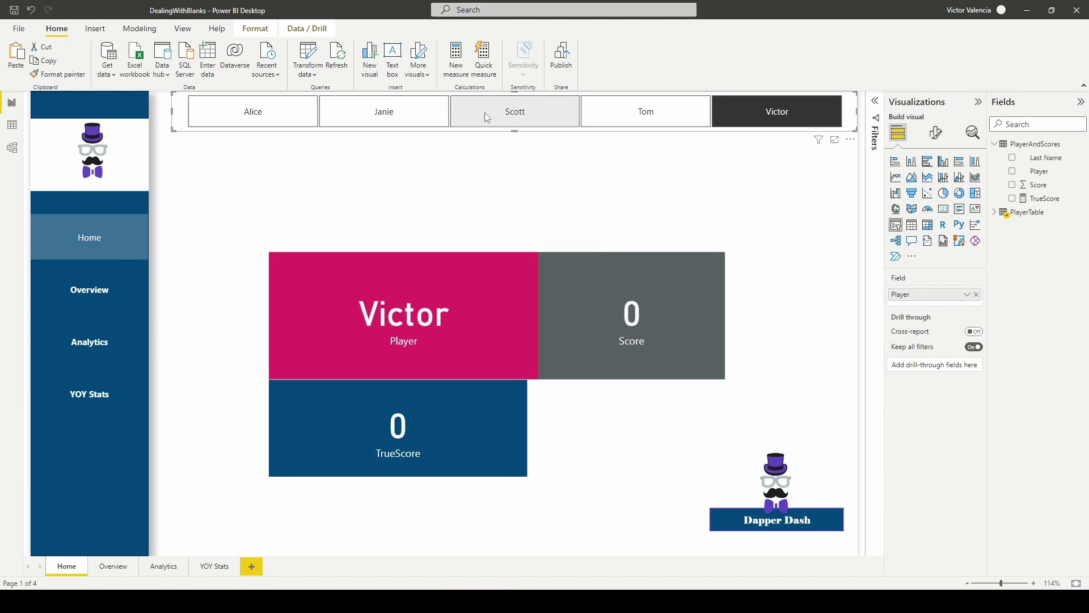
pyautogui.click(509, 117)
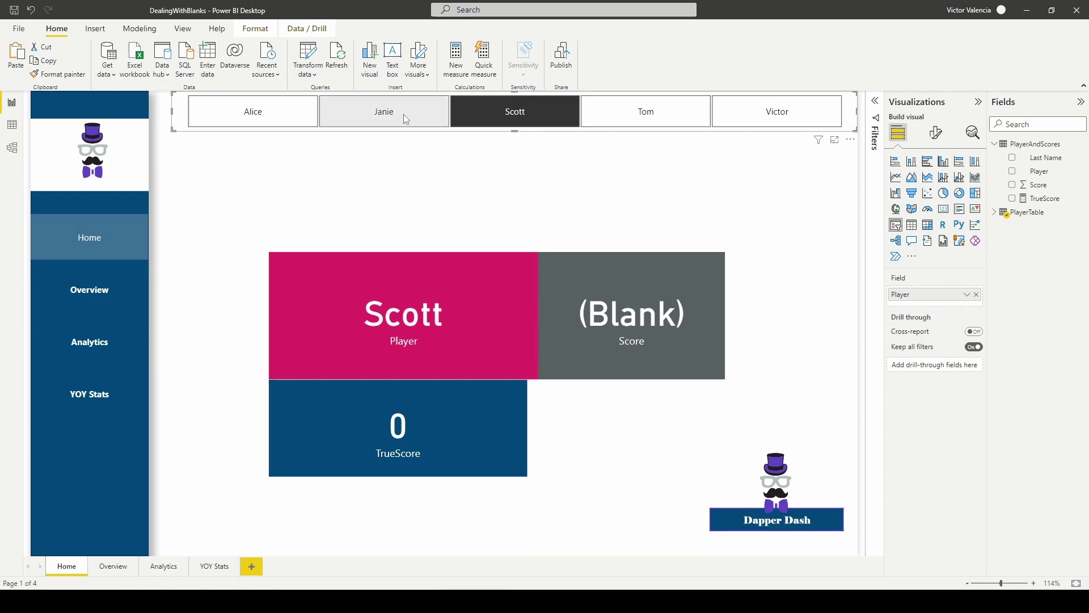
pyautogui.click(385, 112)
pyautogui.click(625, 417)
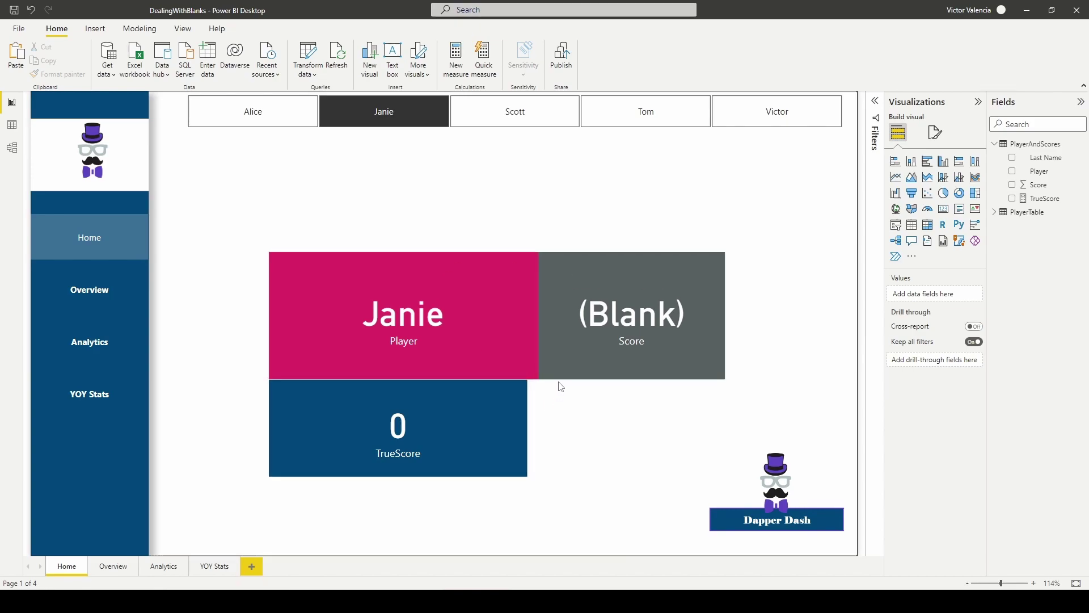
# - Compare Victor, Alice and Scott again, ending on Janie with Score (Blank) and TrueScore 0
pyautogui.click(779, 113)
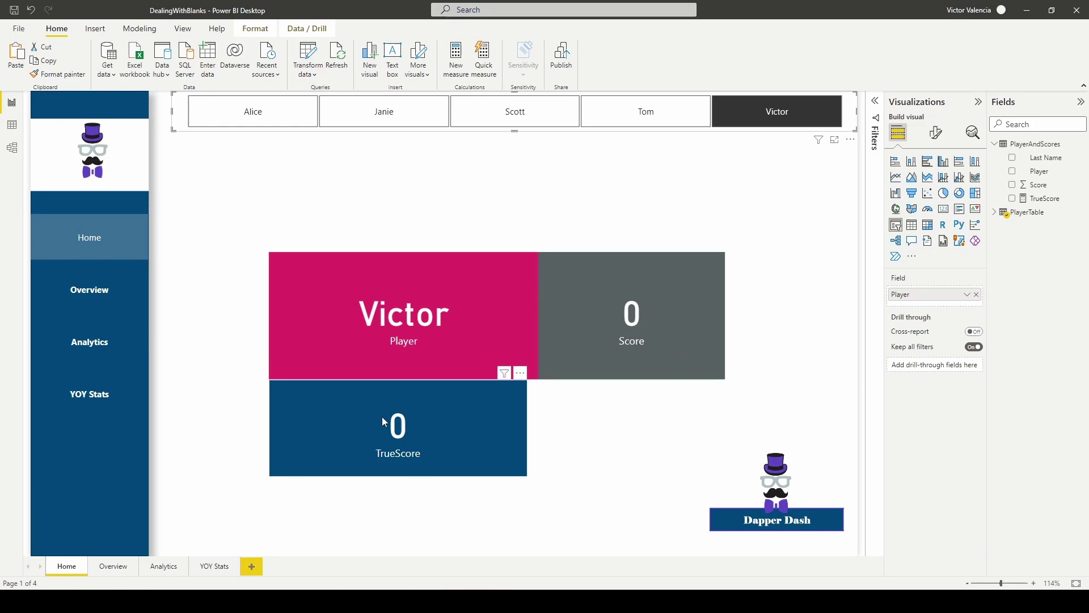
pyautogui.click(249, 118)
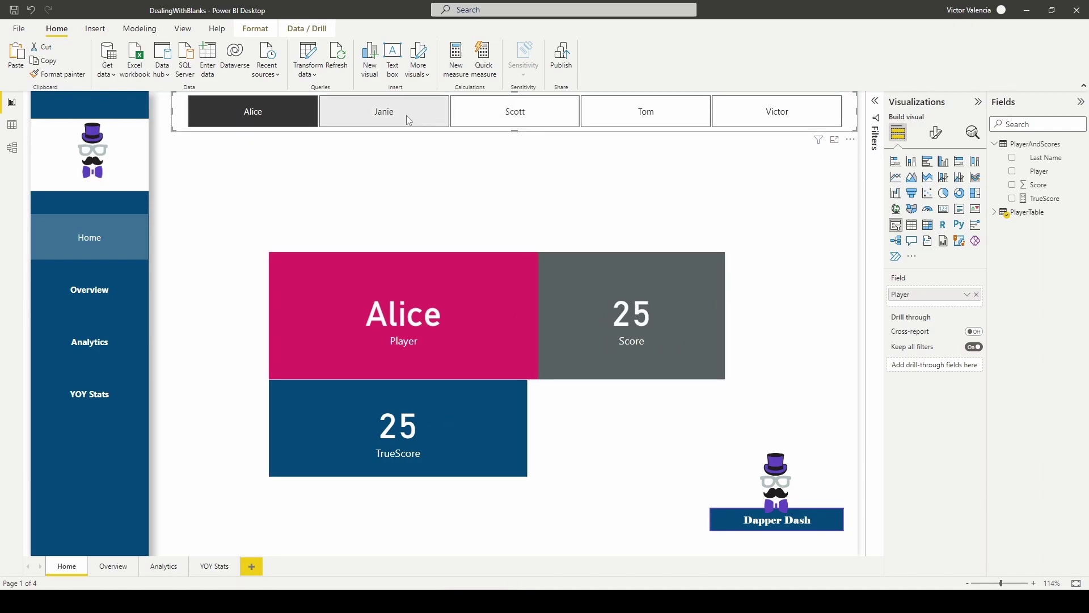
pyautogui.click(500, 117)
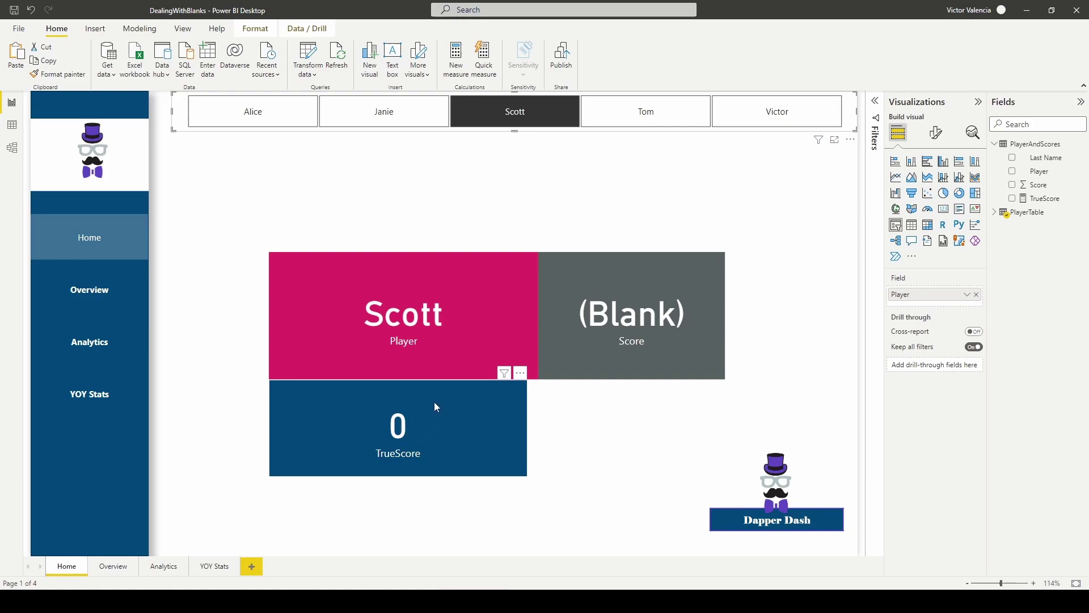
pyautogui.click(782, 114)
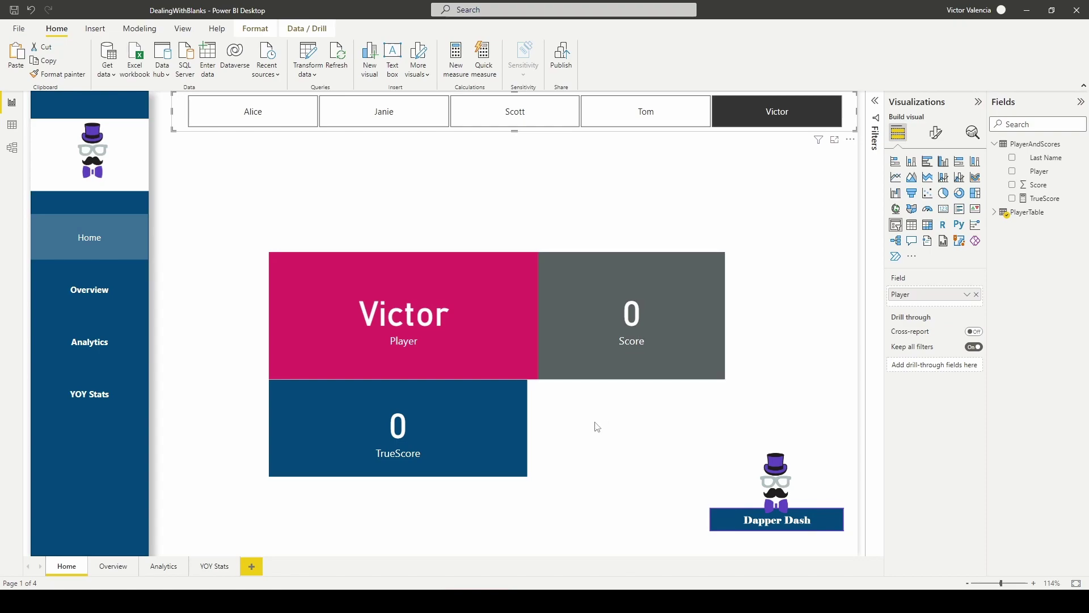
pyautogui.click(384, 112)
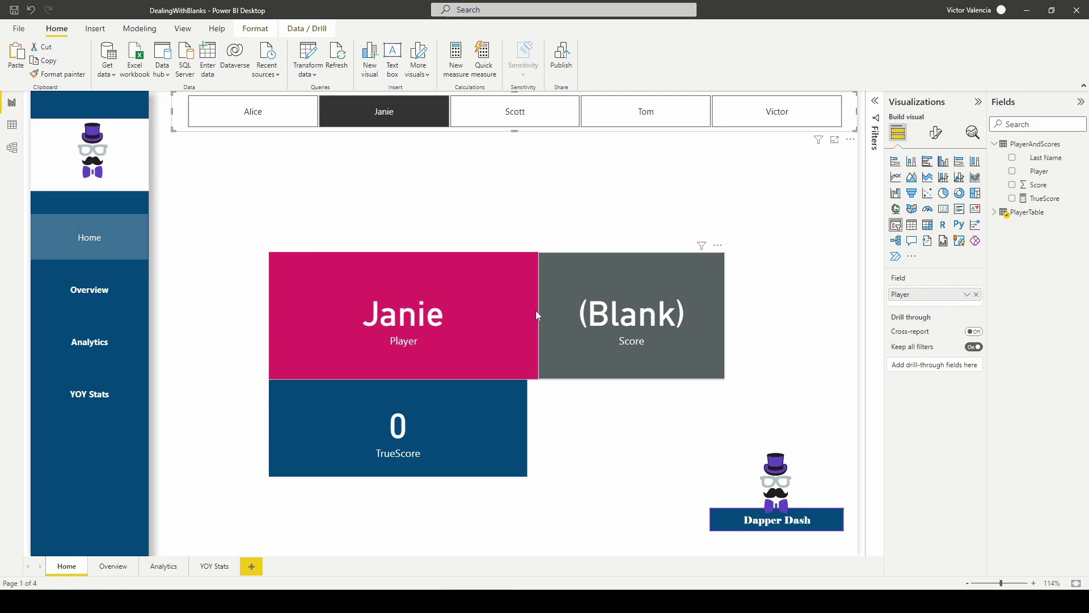
# - Switch the Score card's callout value colour to rule-based conditional formatting
pyautogui.click(593, 499)
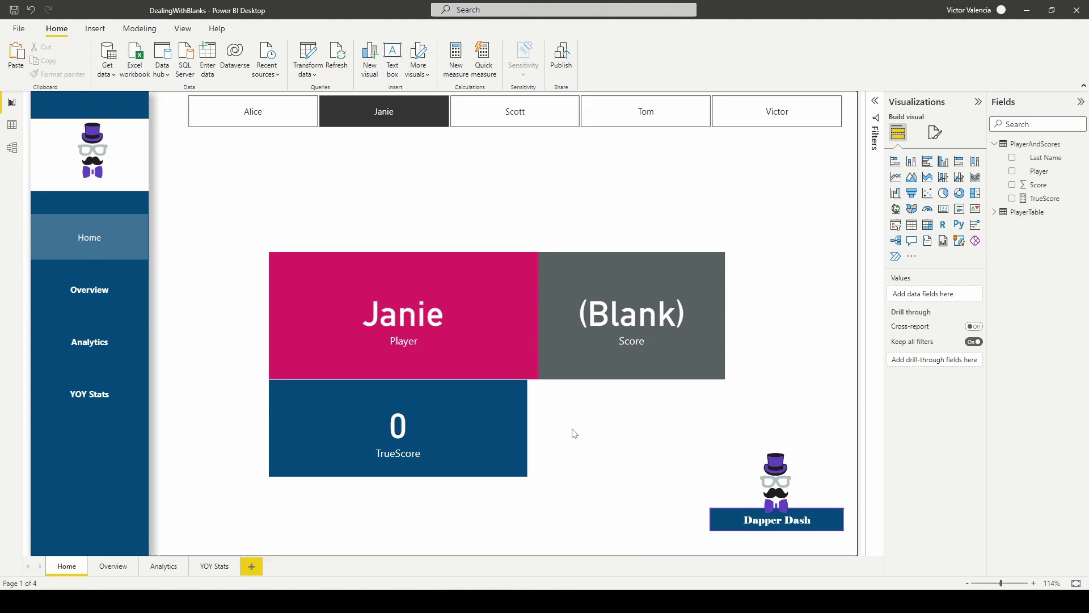
pyautogui.click(641, 281)
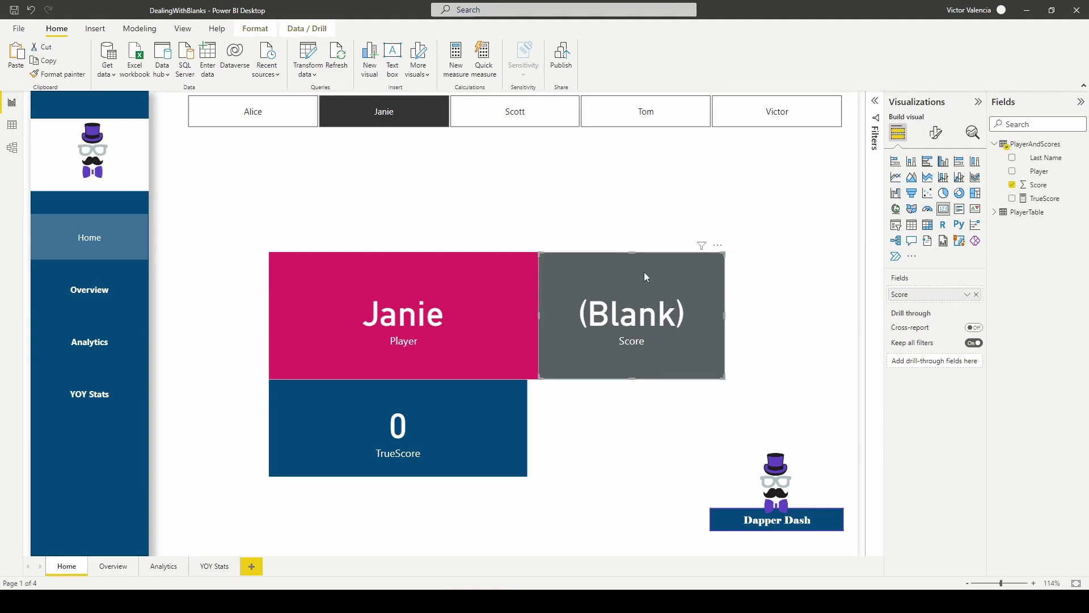
pyautogui.click(935, 136)
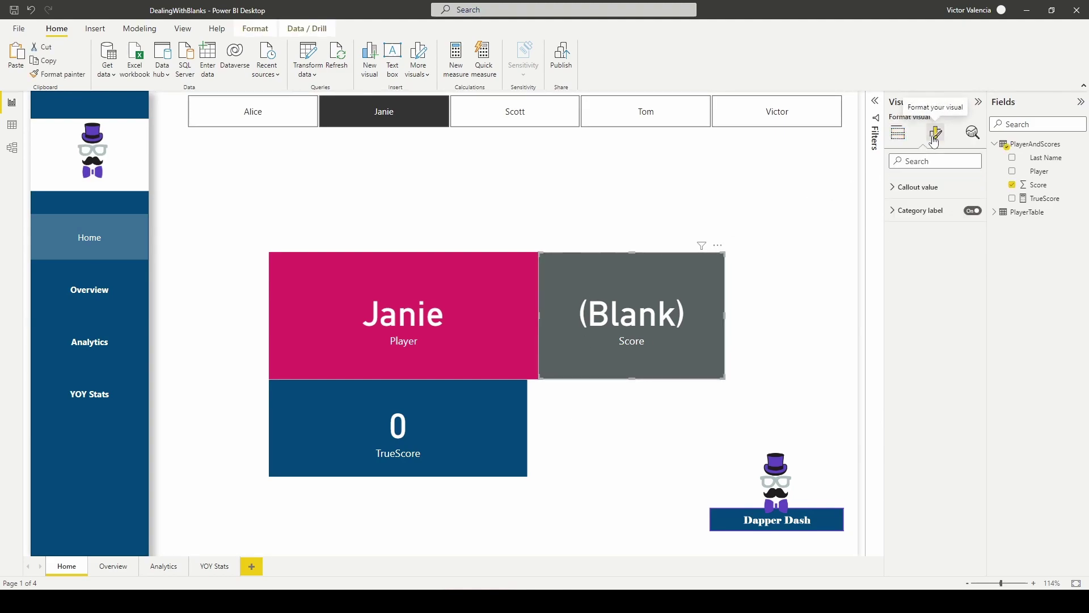
pyautogui.click(894, 213)
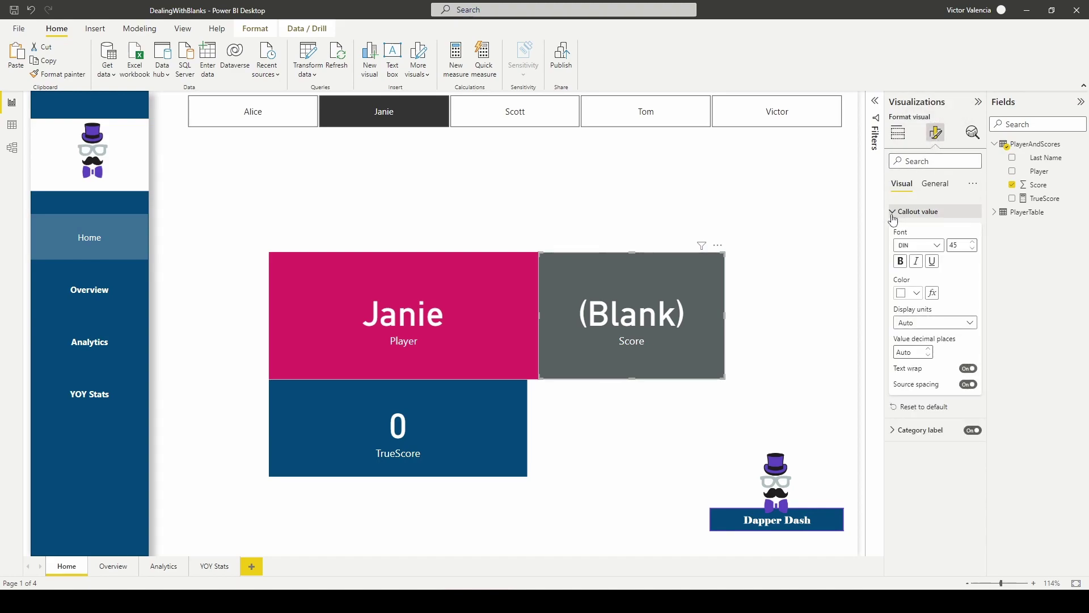
pyautogui.click(933, 294)
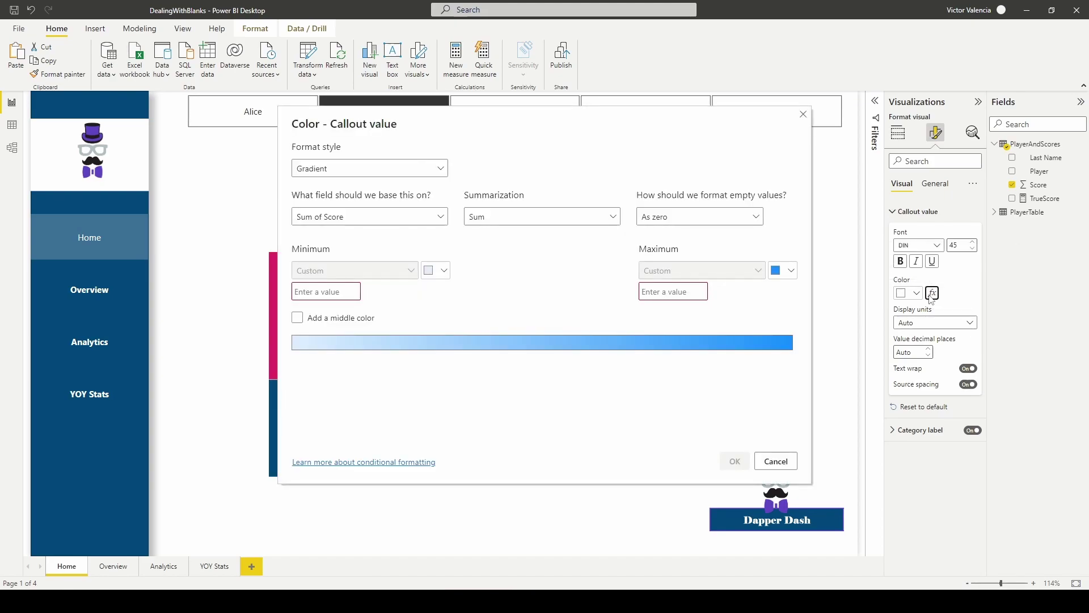
pyautogui.click(440, 168)
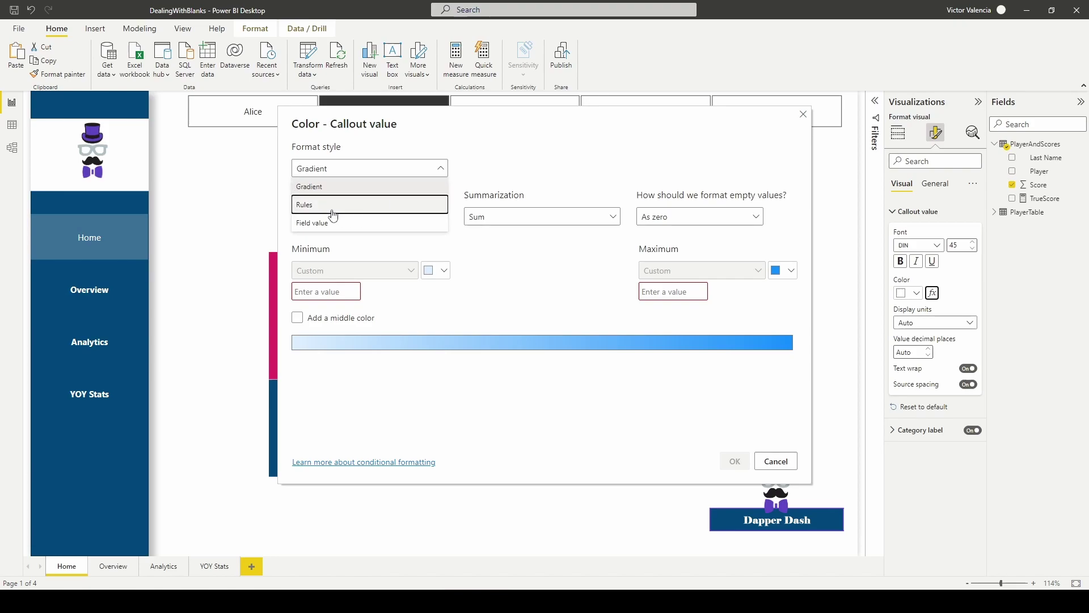
pyautogui.click(334, 215)
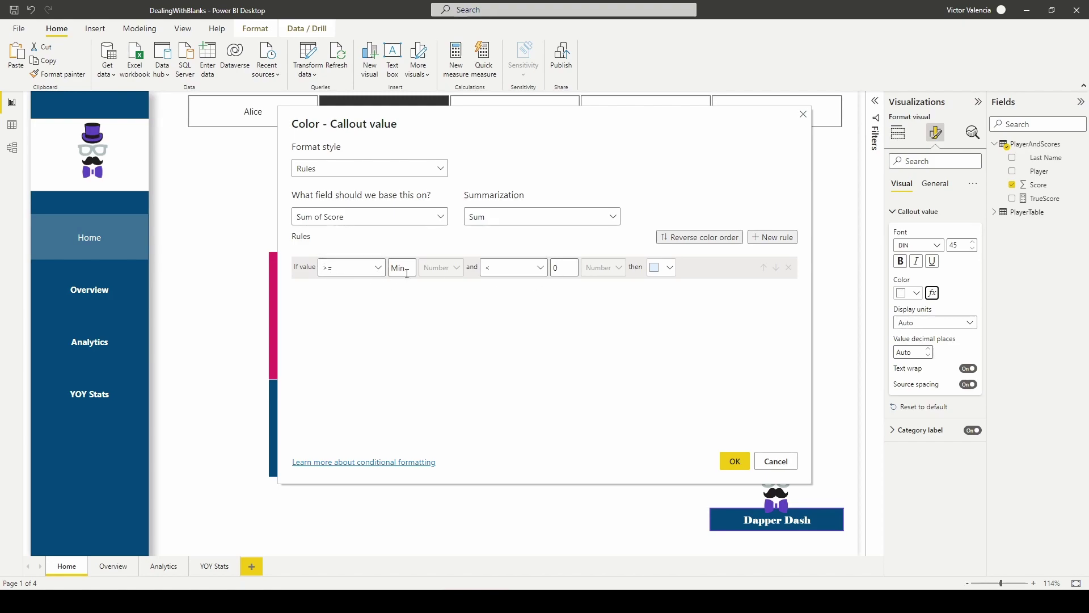
# - Set the first rule to colour values from Min to Max white
pyautogui.click(568, 267)
pyautogui.press('BackSpace')
pyautogui.click(675, 273)
pyautogui.click(590, 294)
pyautogui.moveTo(662, 127); pyautogui.dragTo(395, 108)
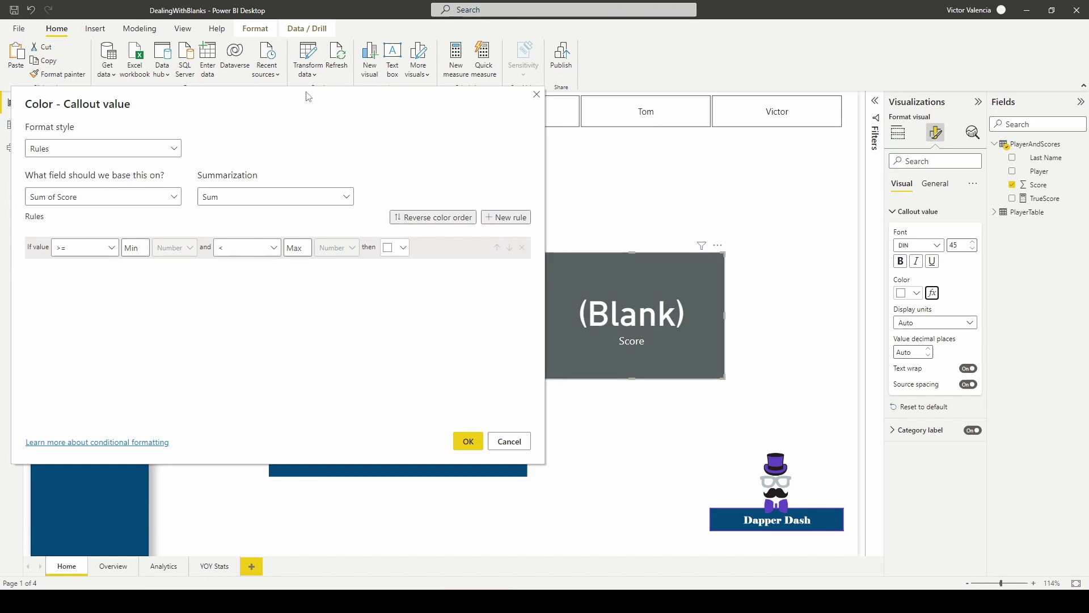
pyautogui.moveTo(308, 97); pyautogui.dragTo(502, 117)
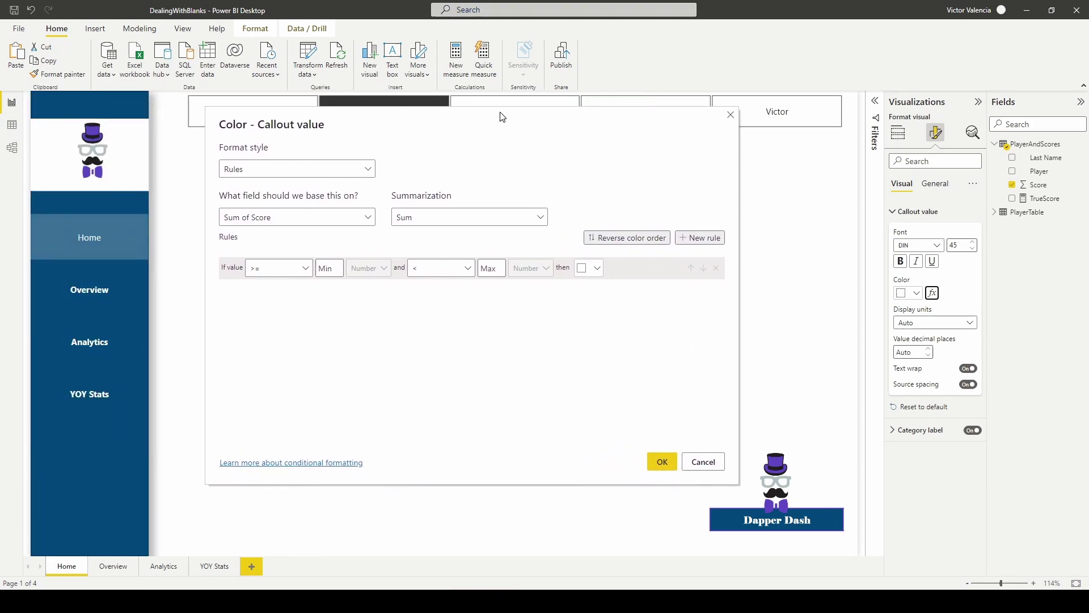
# - Add a second rule colouring blank Score values dark grey
pyautogui.click(702, 238)
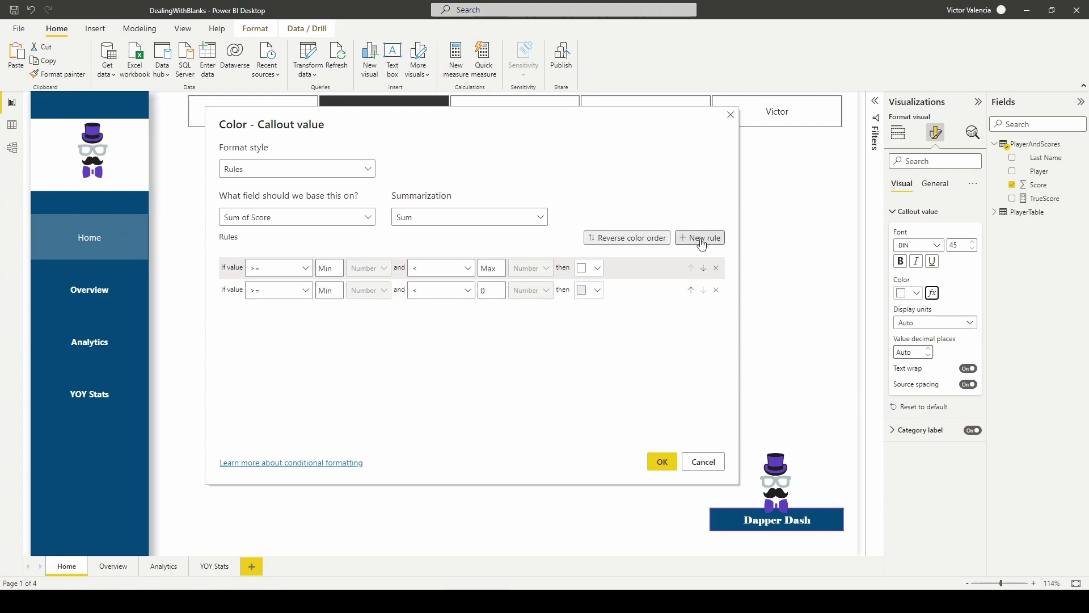
pyautogui.click(307, 290)
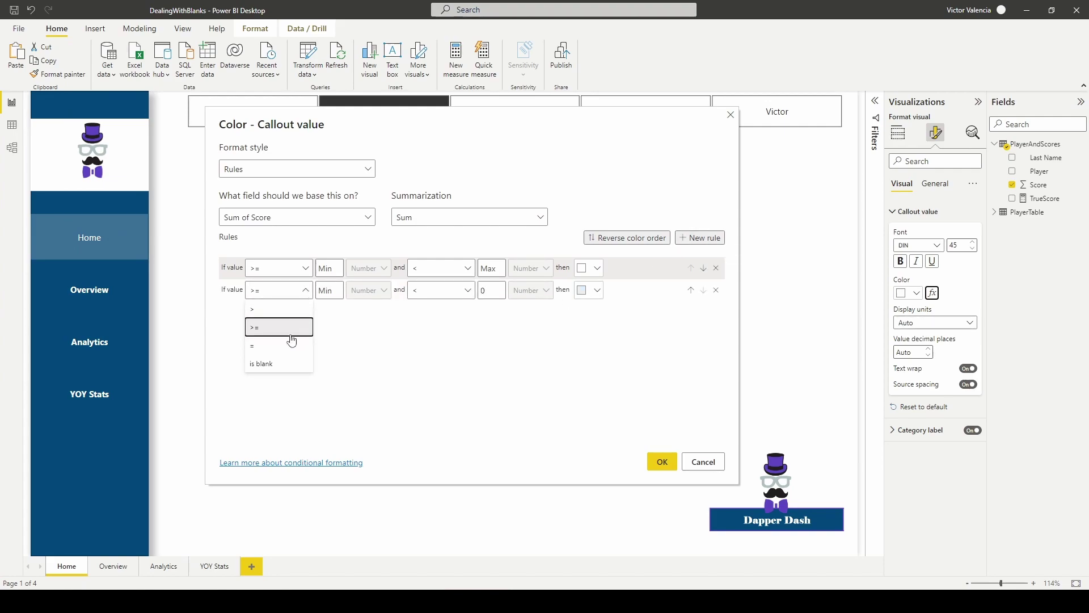
pyautogui.click(274, 367)
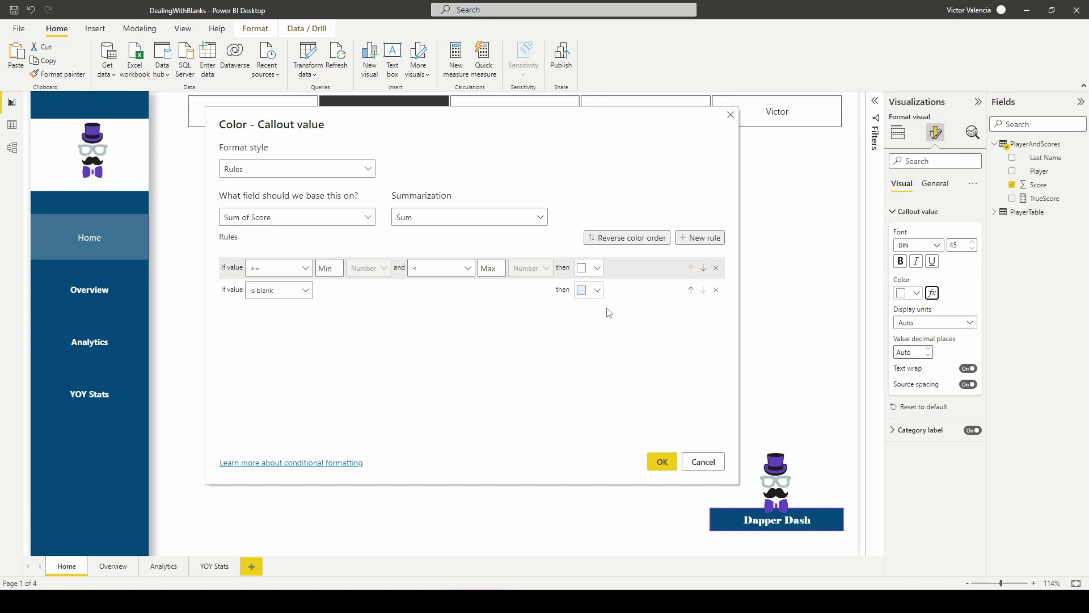
pyautogui.click(599, 291)
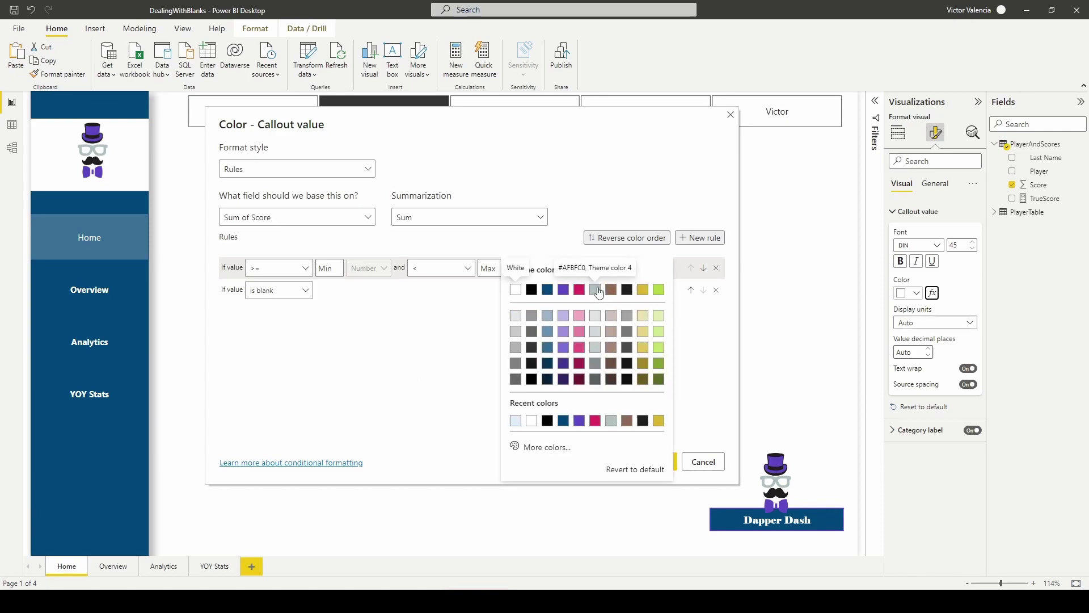
pyautogui.click(596, 379)
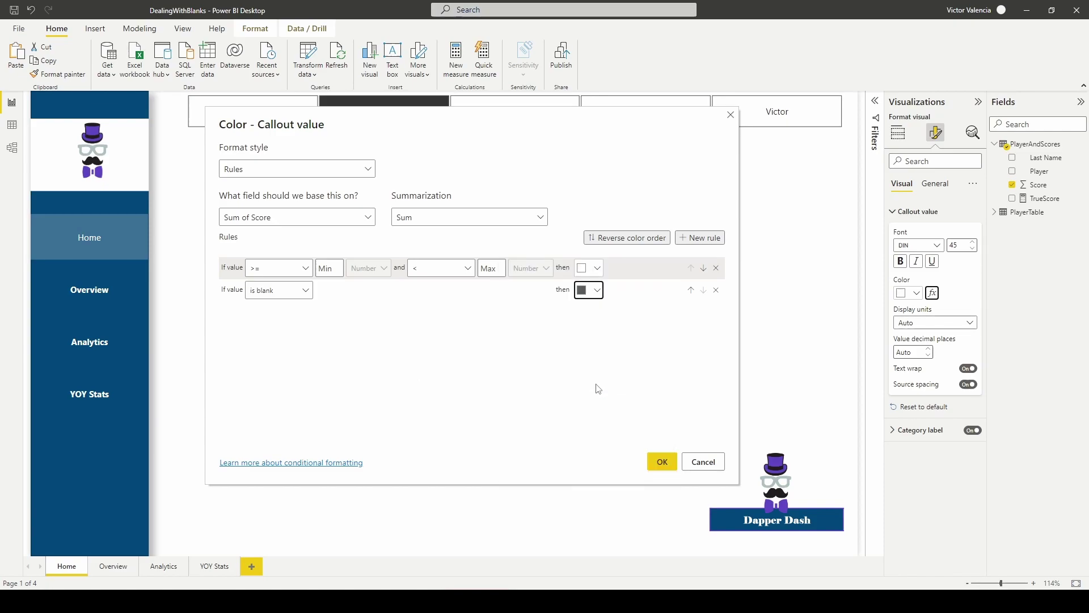
# - Apply the Score colour rules and check Victor, Tom, Scott and Janie, ending on Alice
pyautogui.click(662, 461)
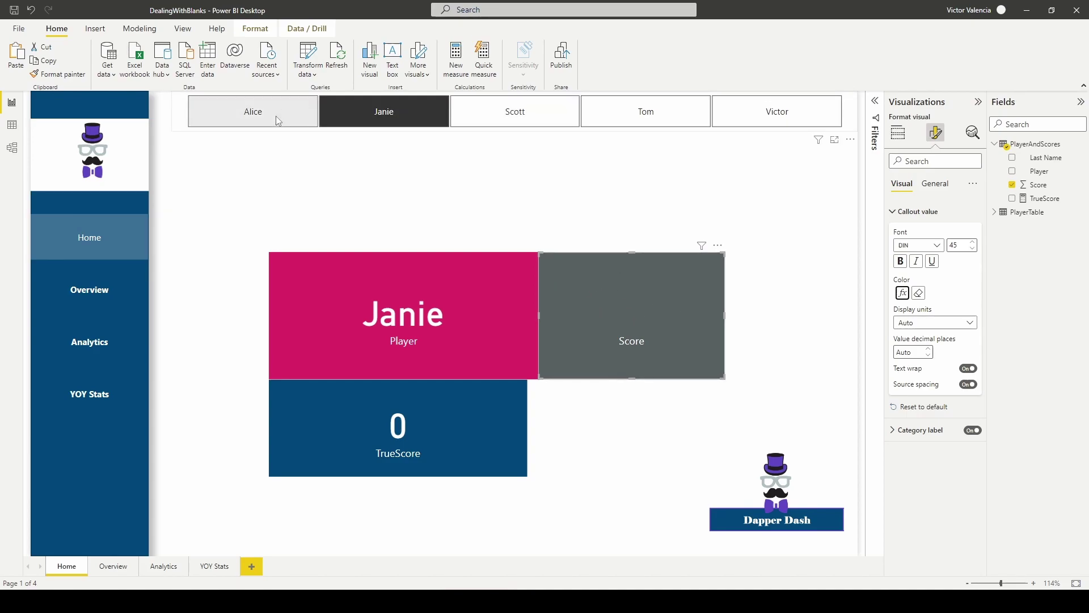
pyautogui.click(766, 114)
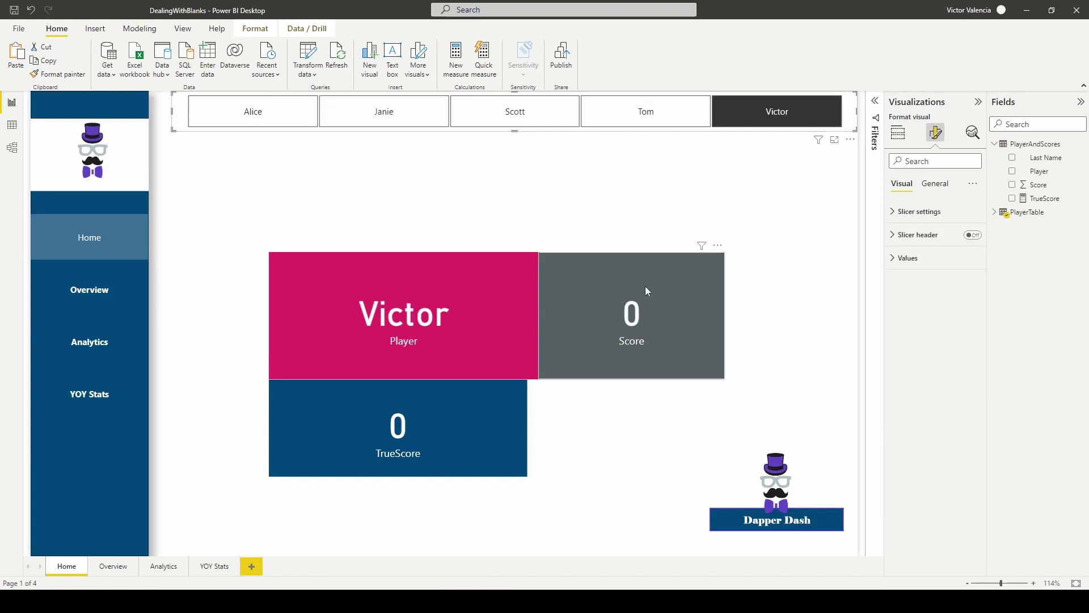
pyautogui.click(656, 109)
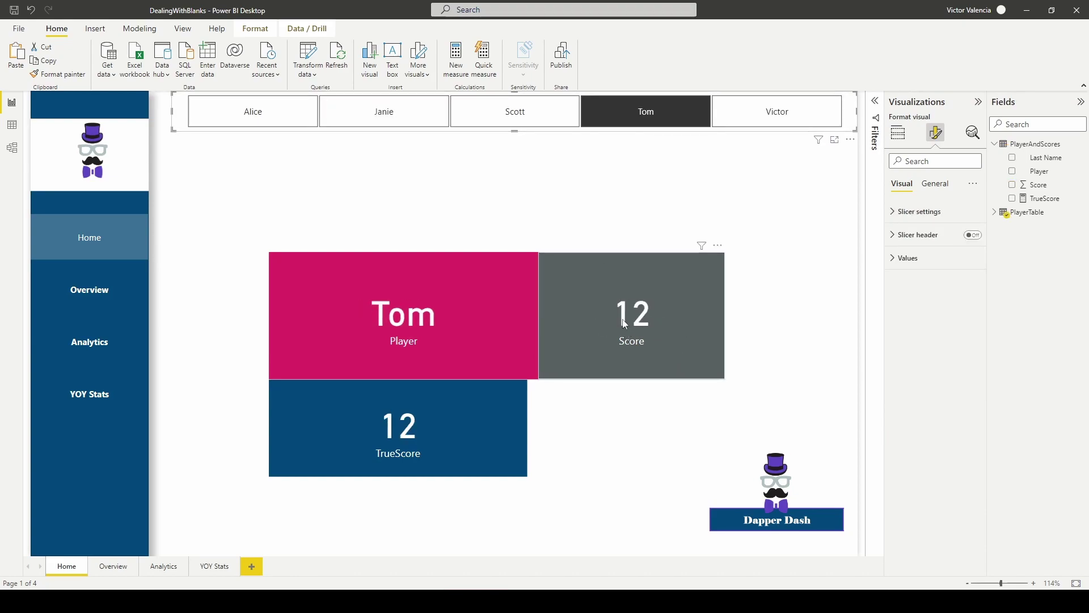
pyautogui.click(538, 122)
pyautogui.click(388, 113)
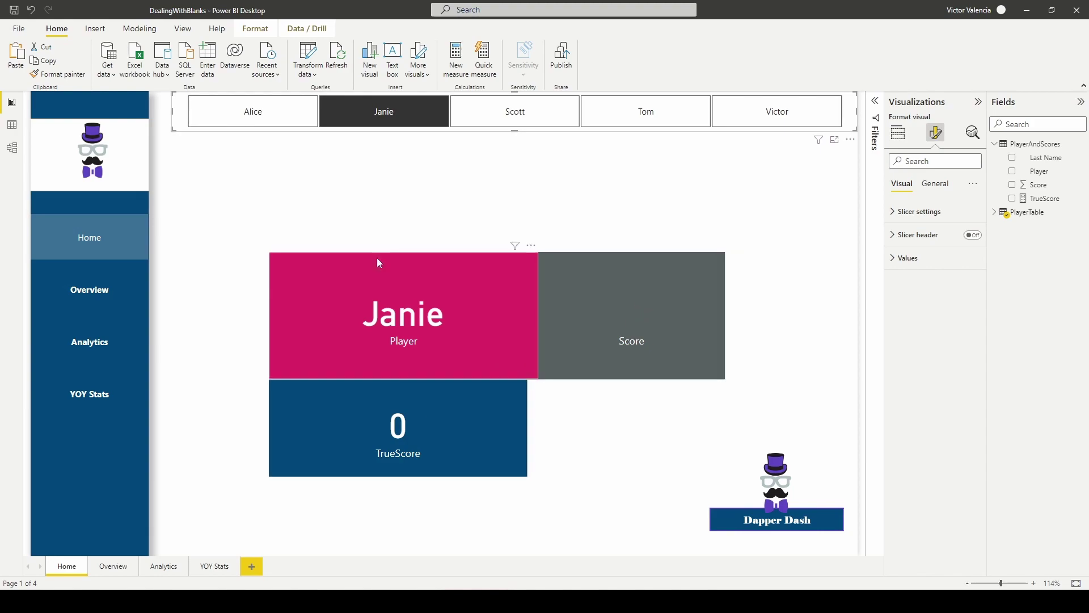
pyautogui.click(267, 118)
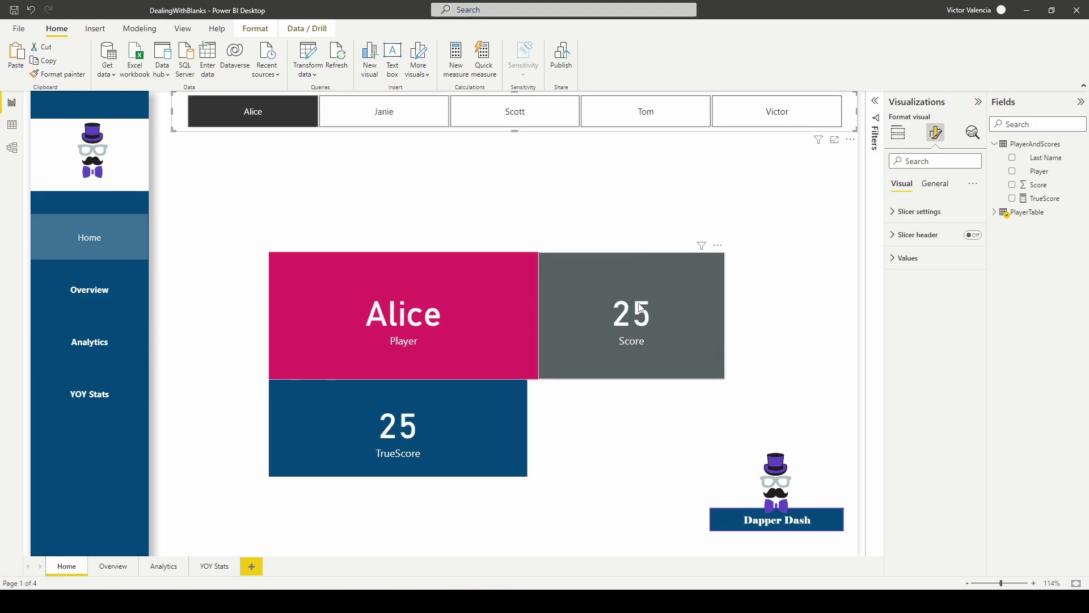
# - Add a multi-row card showing Last Name, sized to sit above the Player card
pyautogui.click(588, 469)
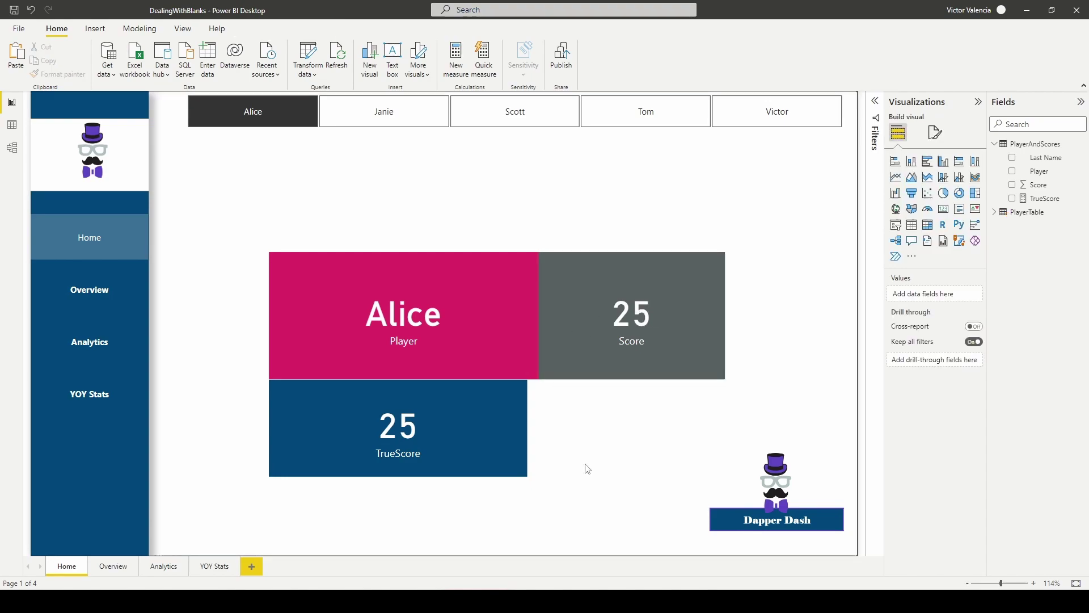
pyautogui.click(944, 209)
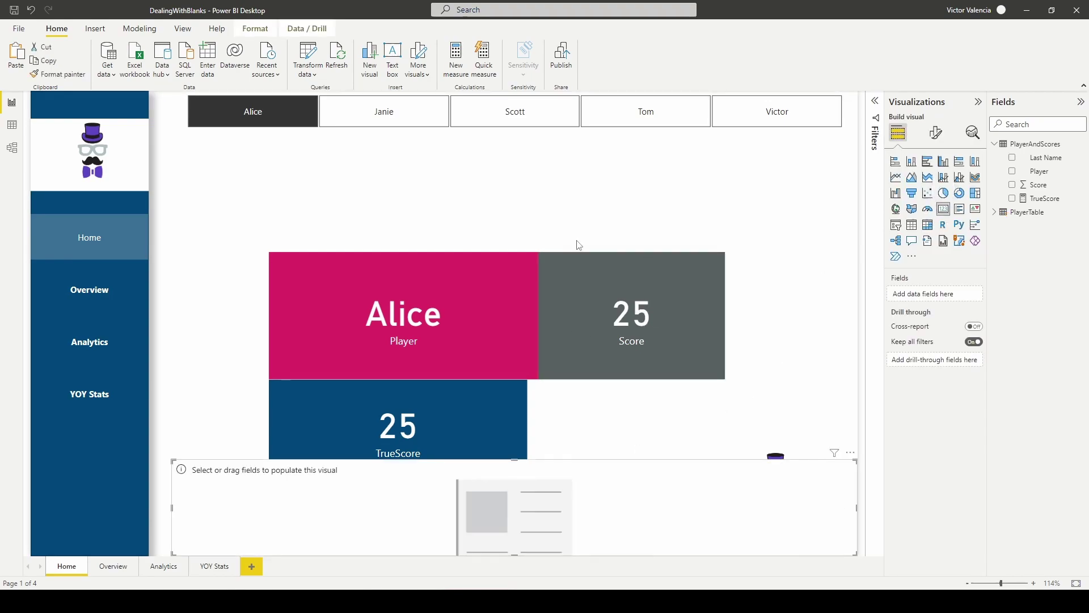
pyautogui.moveTo(478, 492); pyautogui.dragTo(599, 177)
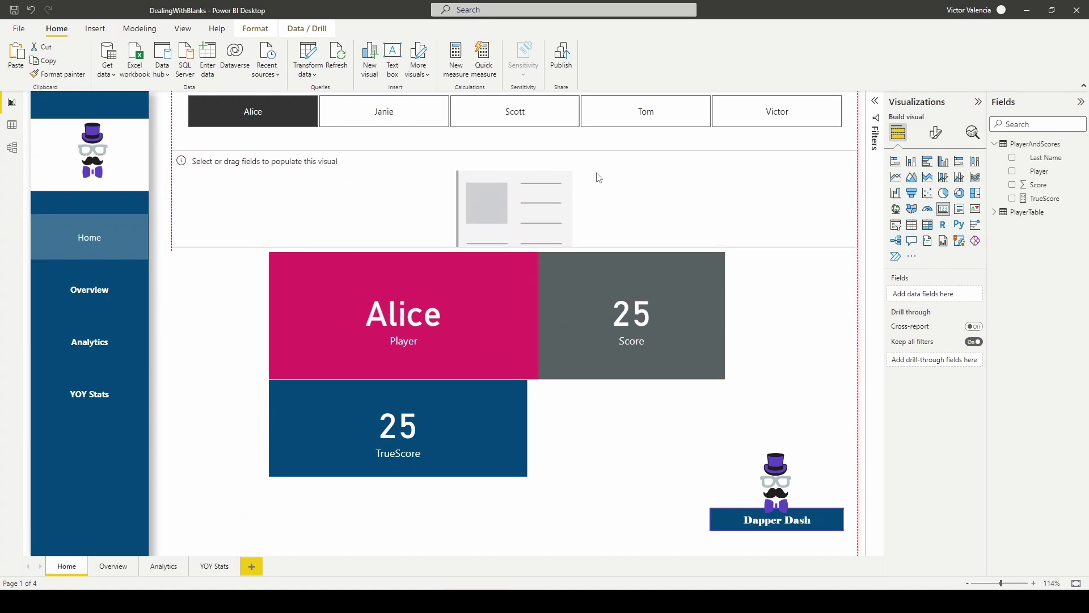
pyautogui.moveTo(174, 211); pyautogui.dragTo(269, 211)
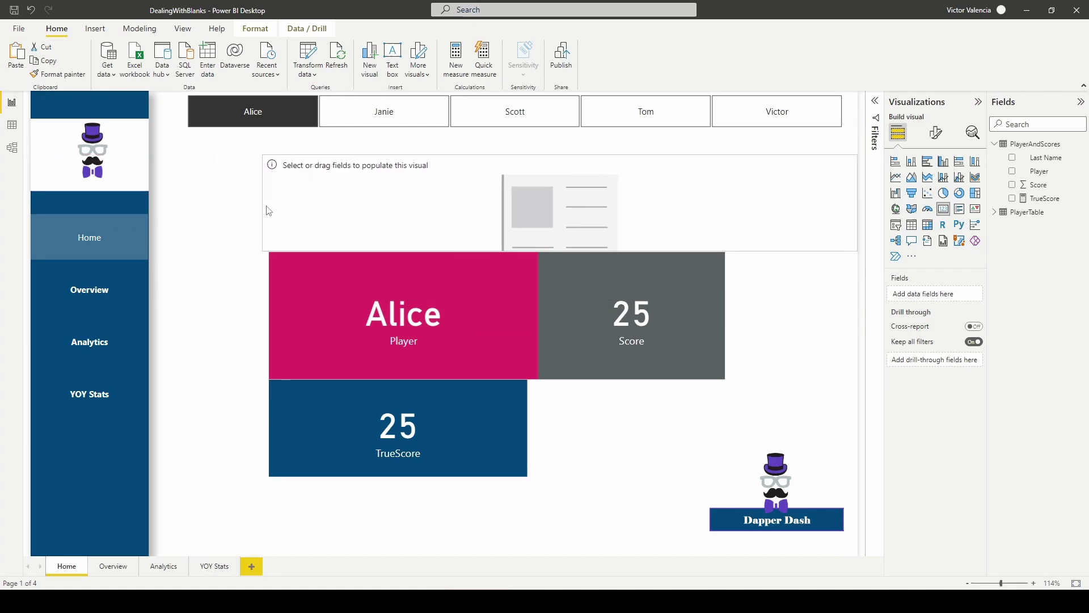
pyautogui.moveTo(857, 211); pyautogui.dragTo(538, 212)
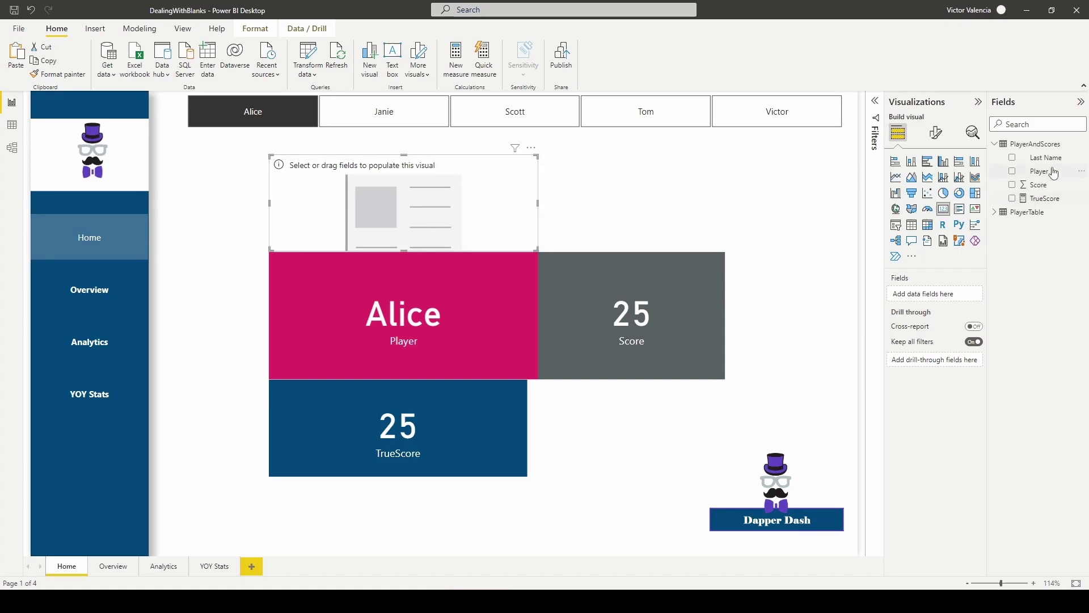
pyautogui.moveTo(1049, 158); pyautogui.dragTo(948, 295)
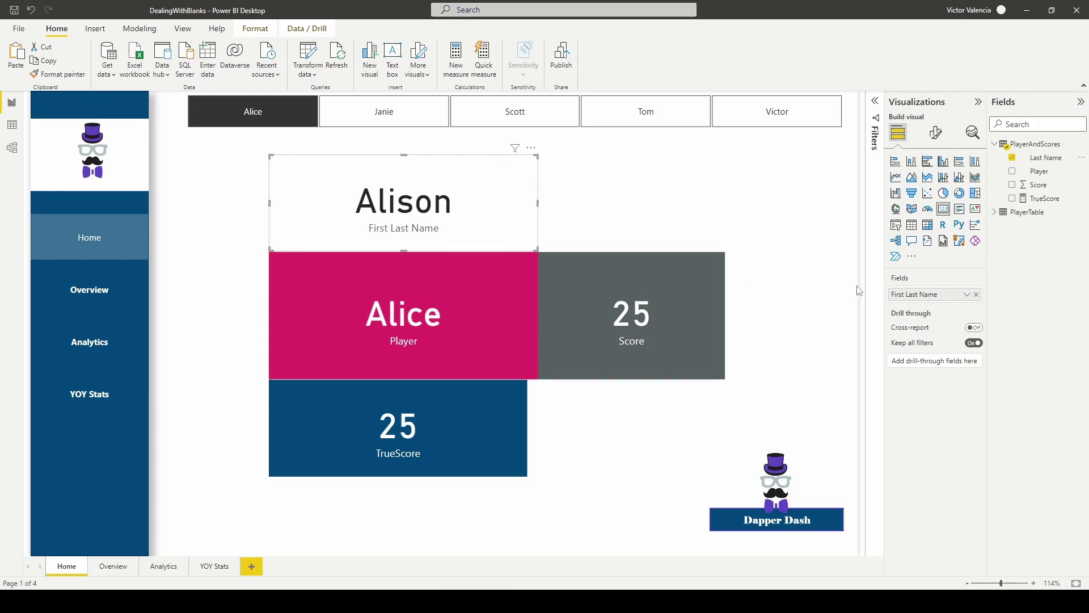
# - Check Janie, Scott, Tom and Victor, then select the last name card showing Janie's (Blank)
pyautogui.click(400, 110)
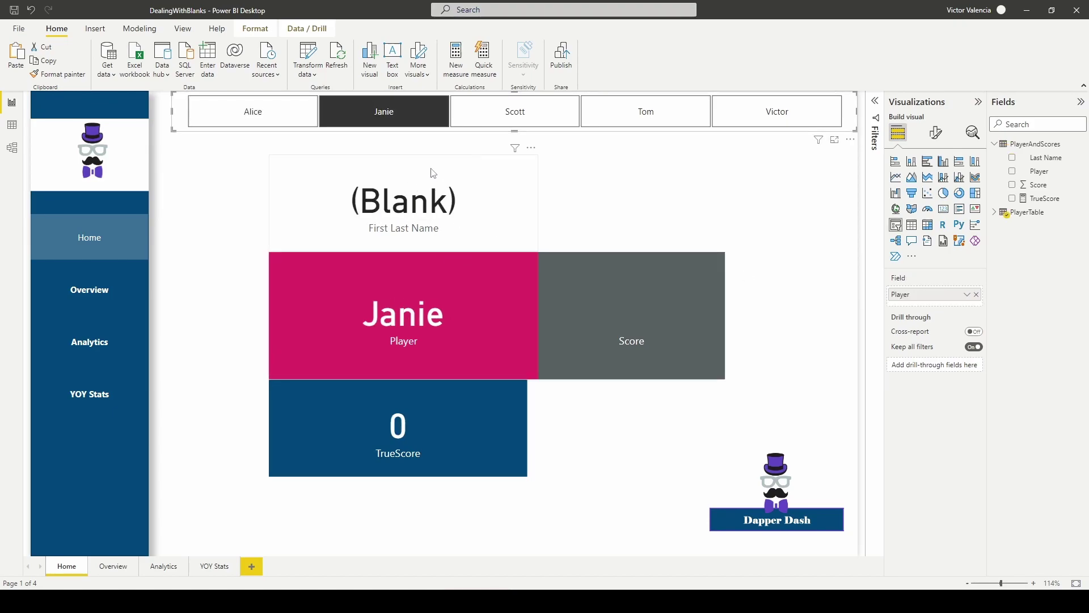
pyautogui.click(516, 111)
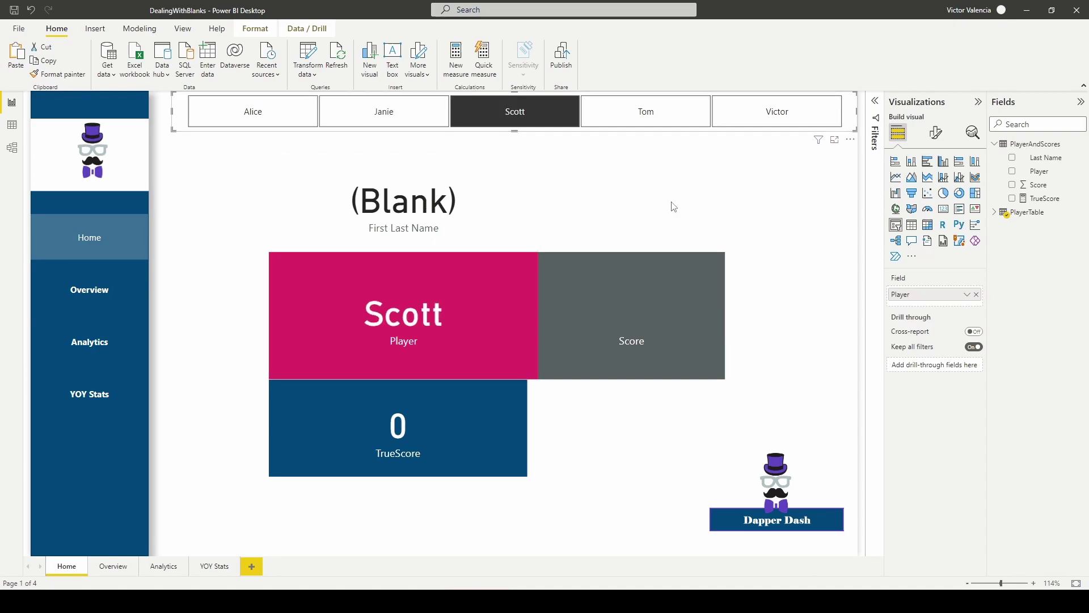
pyautogui.click(636, 114)
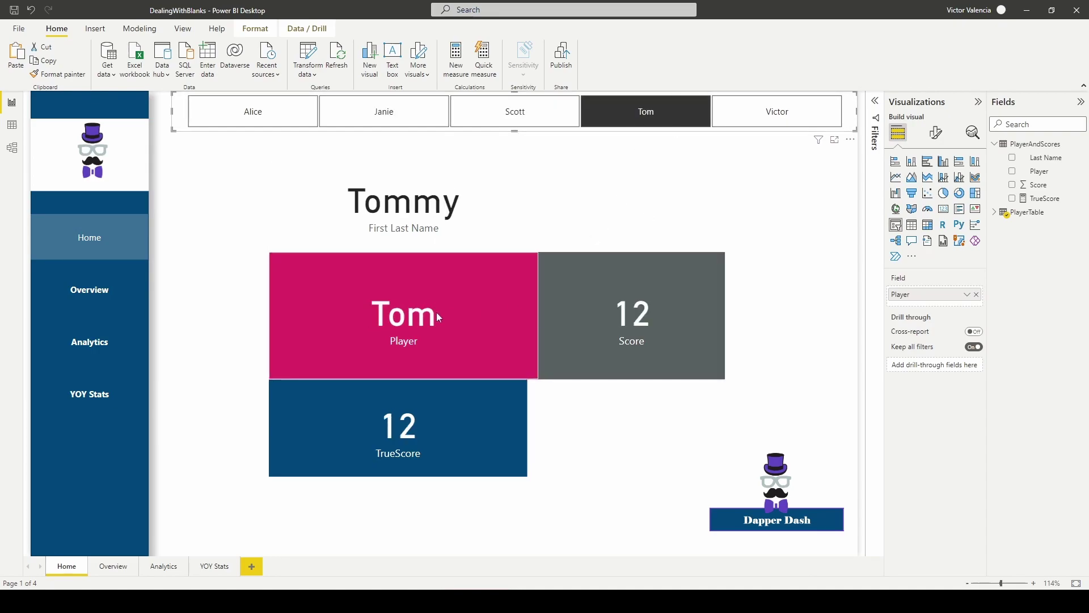
pyautogui.click(778, 111)
pyautogui.click(419, 124)
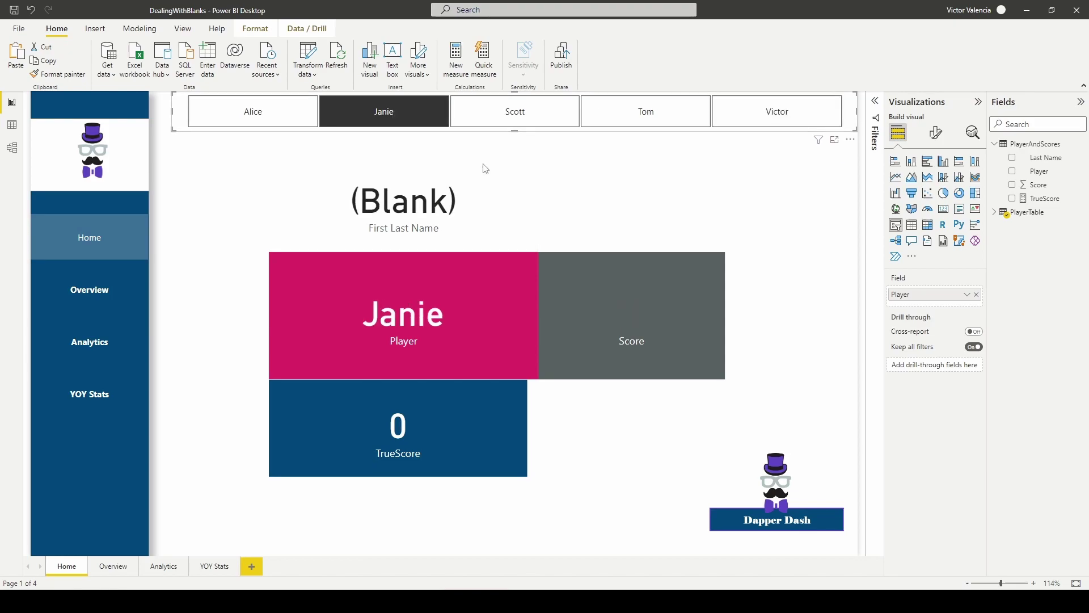
pyautogui.click(500, 198)
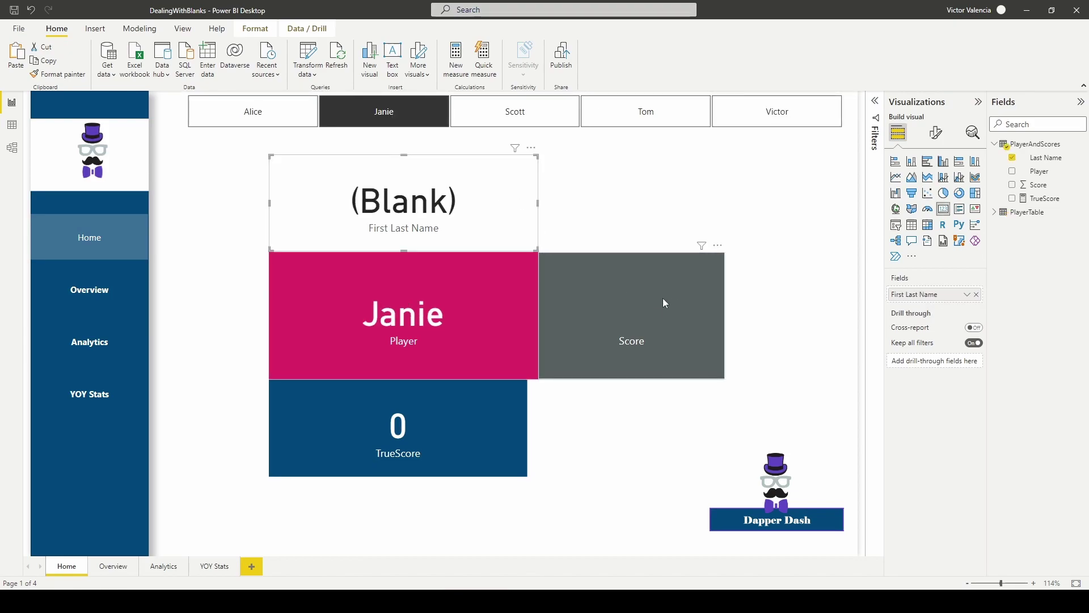
# - Switch the last name card's callout colour to rules, colouring Min-to-Max values black
pyautogui.click(937, 133)
pyautogui.click(896, 215)
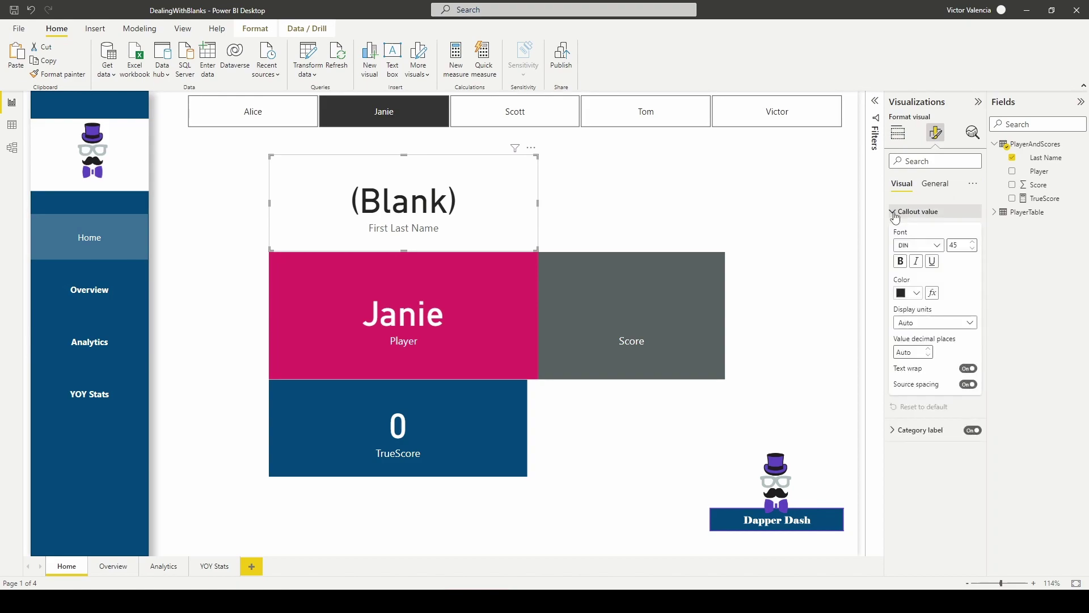
pyautogui.click(933, 294)
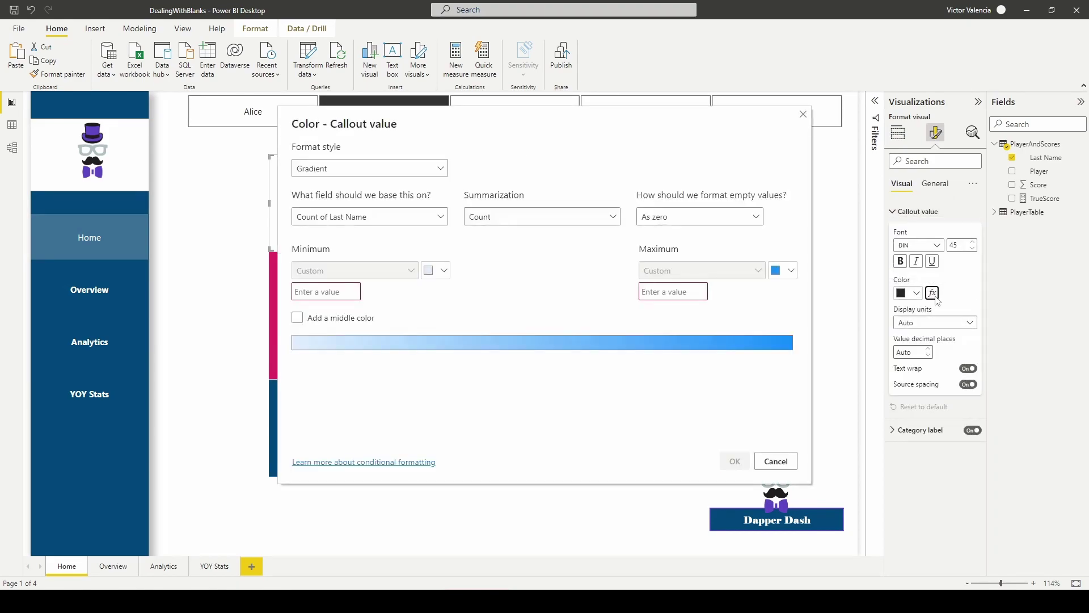
pyautogui.click(442, 168)
pyautogui.click(337, 205)
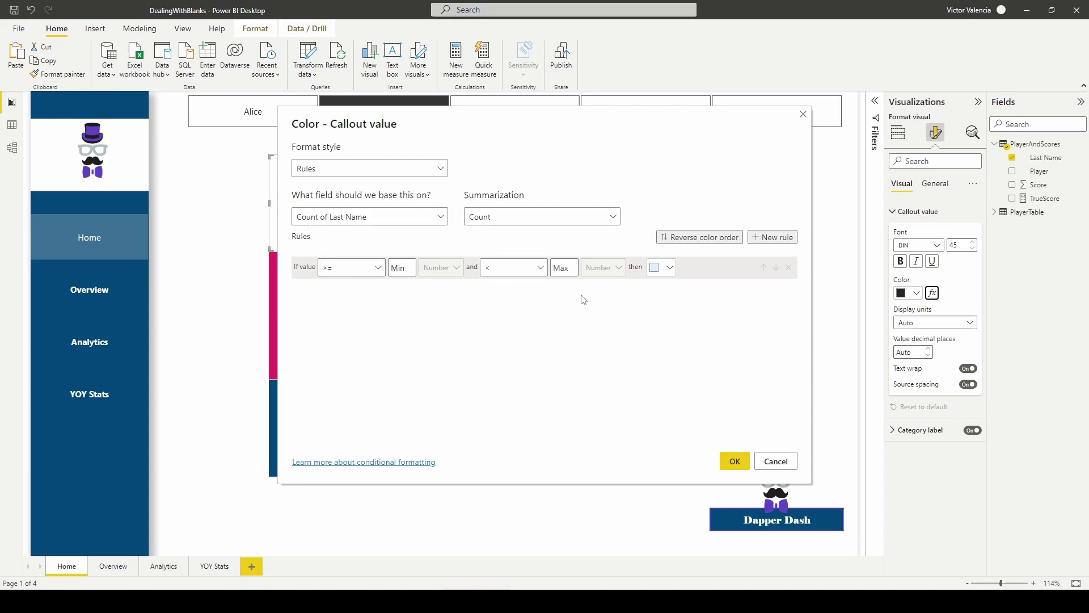
pyautogui.click(663, 267)
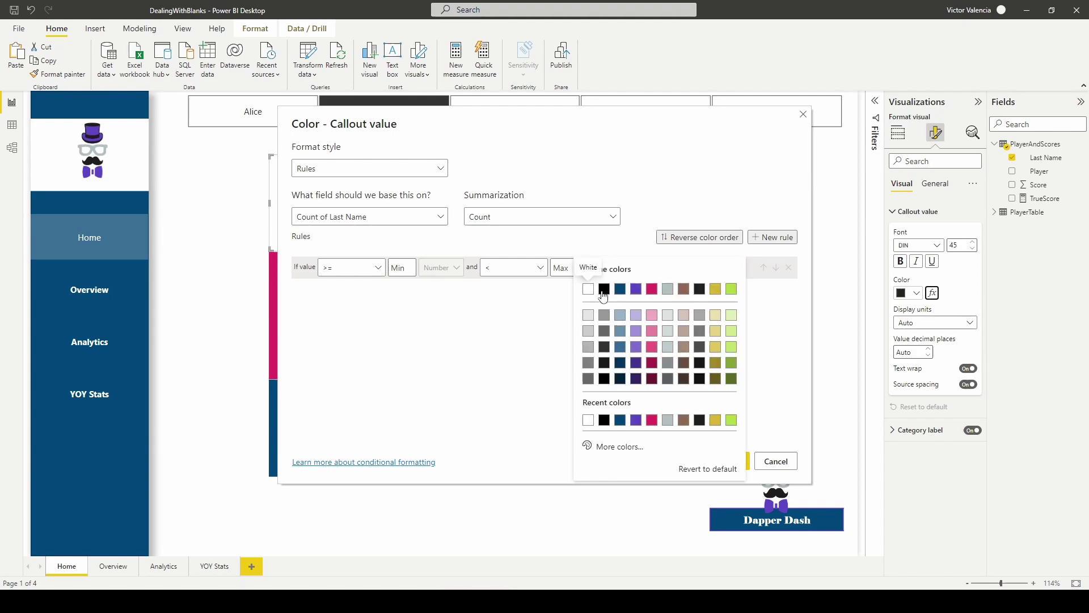
pyautogui.click(603, 290)
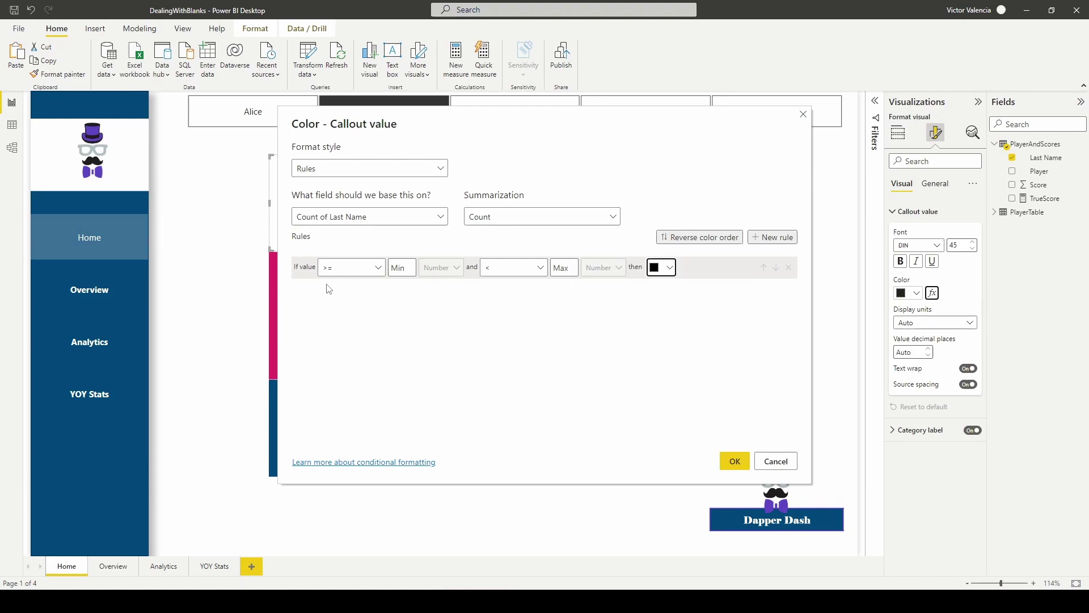
# - Add a rule colouring blank last names white and apply the rules
pyautogui.click(764, 244)
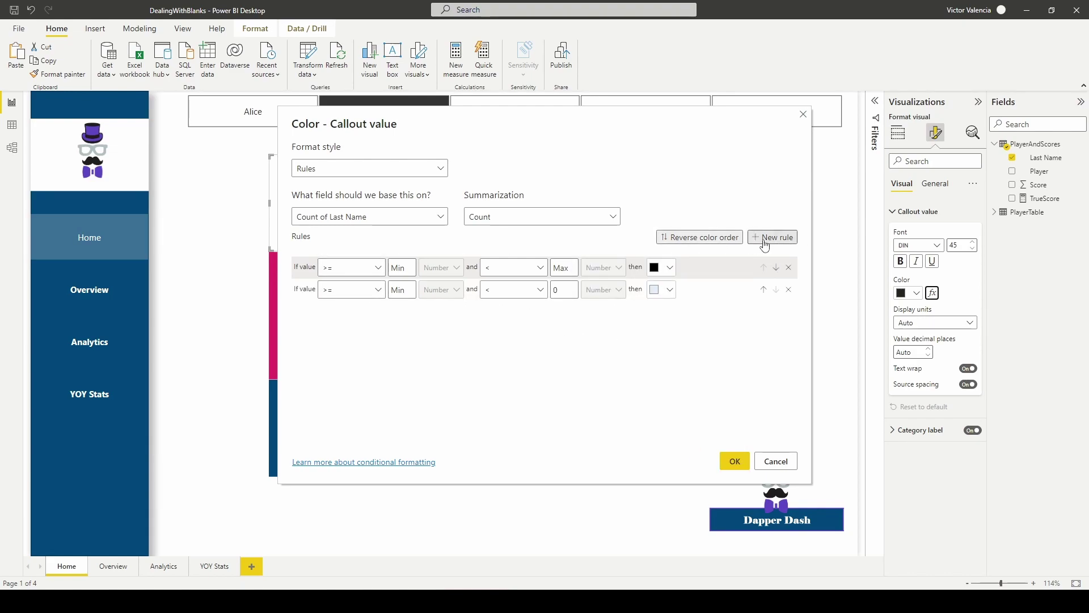
pyautogui.click(372, 290)
pyautogui.click(352, 365)
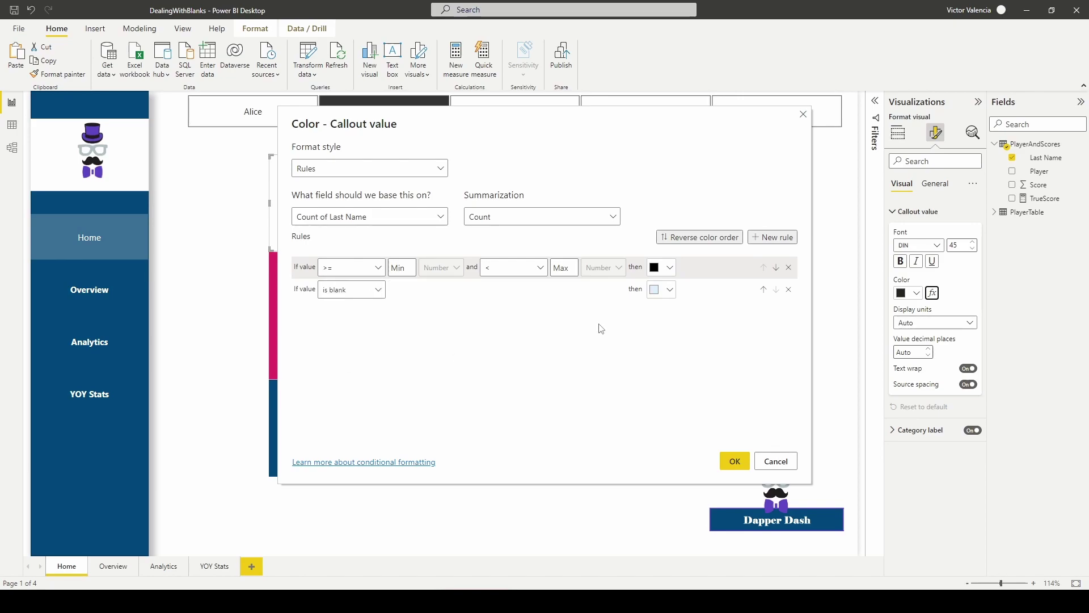
pyautogui.click(662, 289)
pyautogui.click(586, 291)
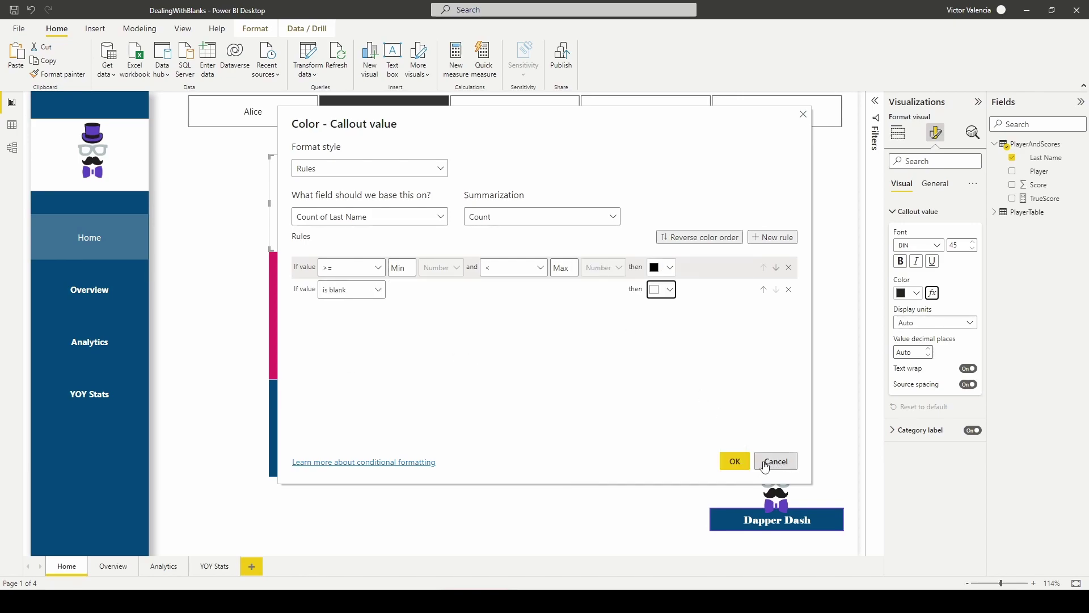
pyautogui.click(735, 461)
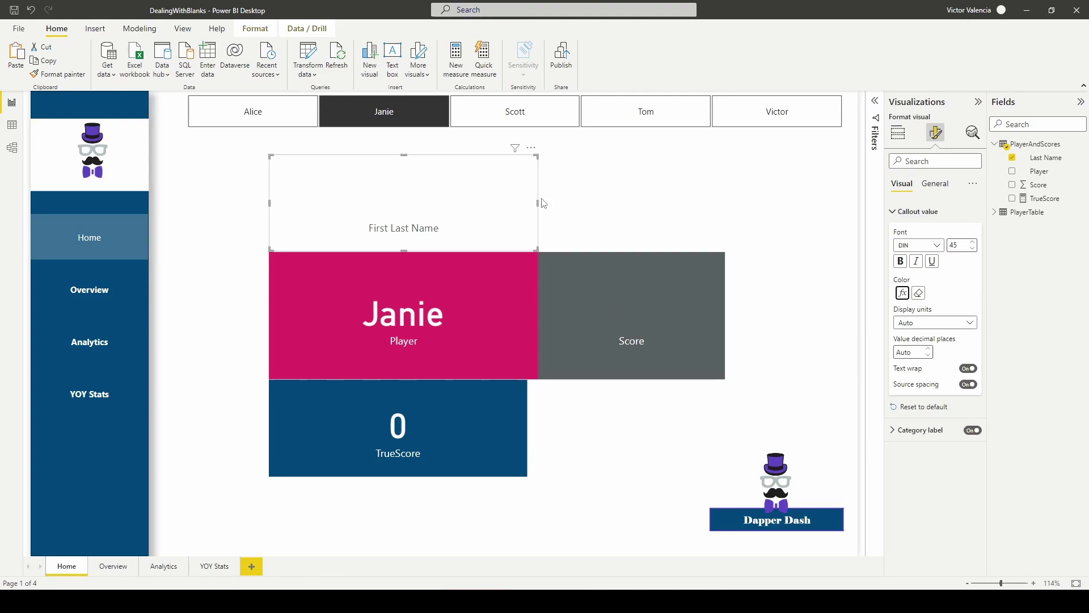
# - Step through Victor, Tom, Scott and Janie, ending on Alice with Alison and Score 25
pyautogui.click(772, 124)
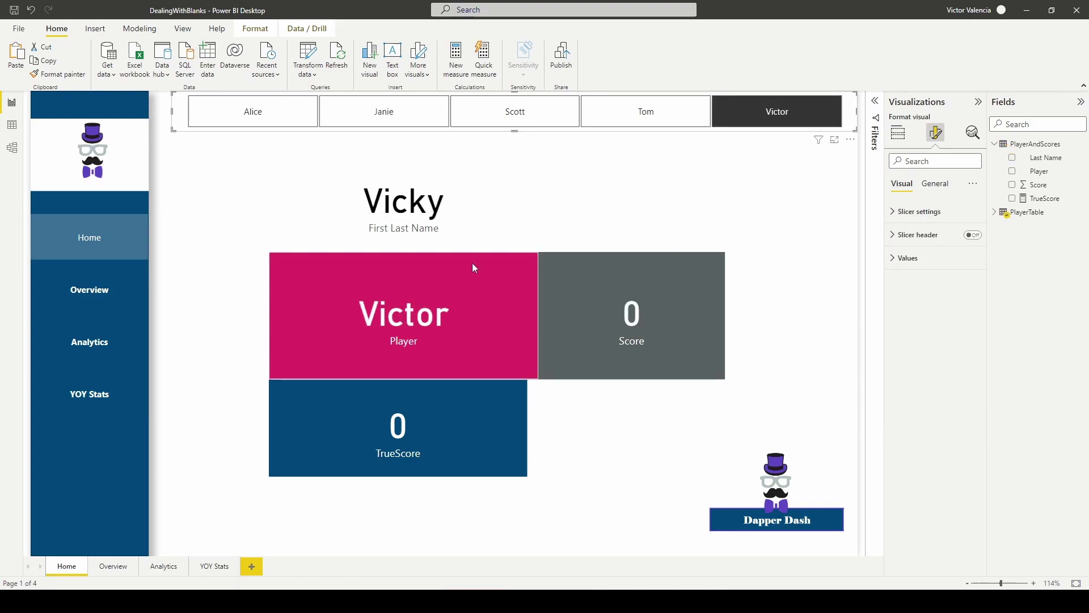
pyautogui.click(652, 121)
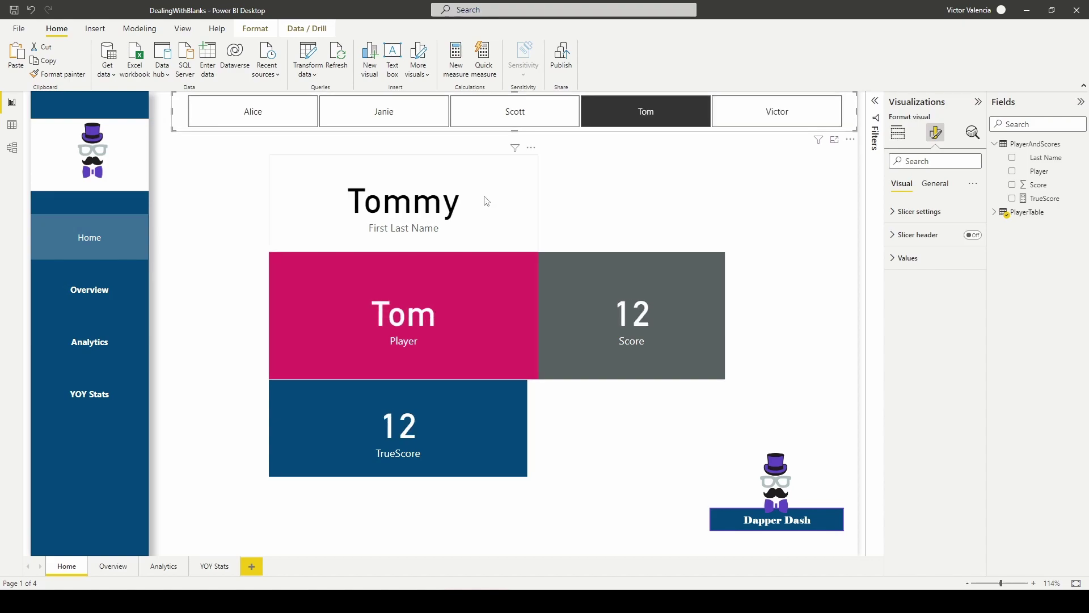
pyautogui.click(499, 123)
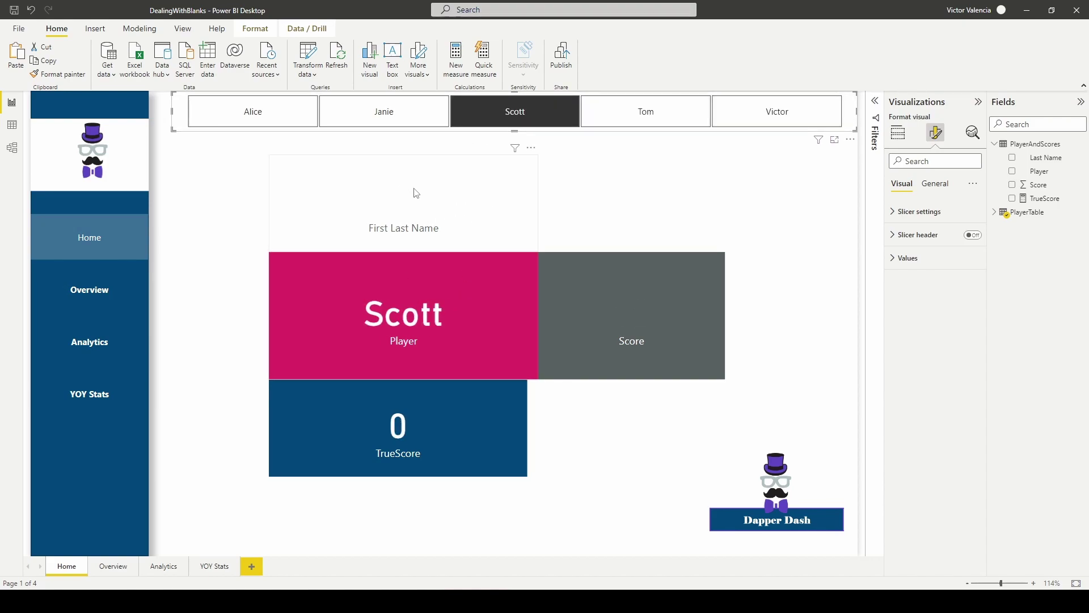
pyautogui.click(384, 116)
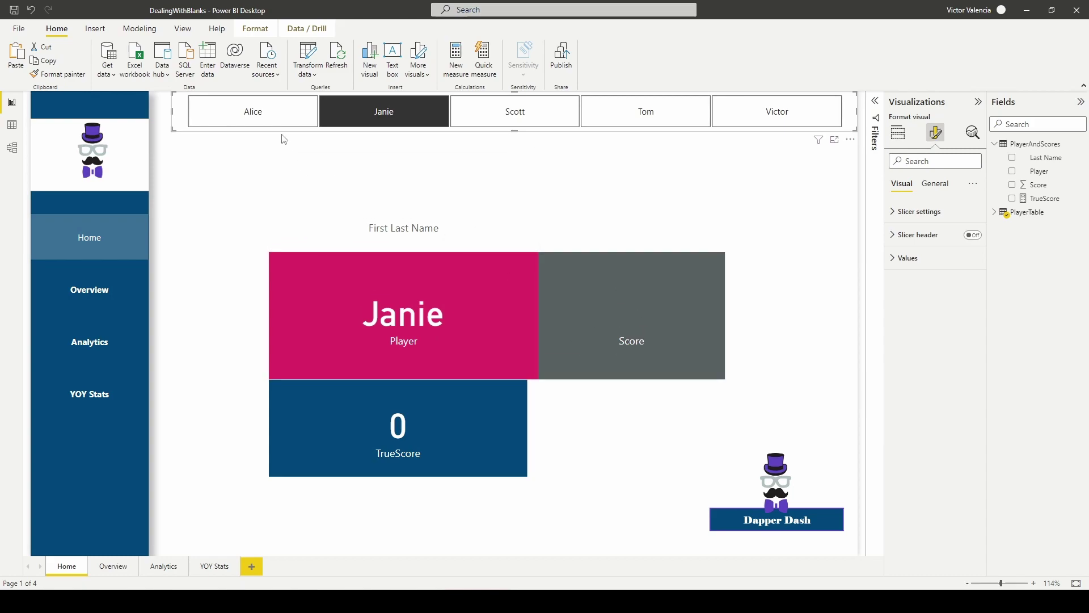
pyautogui.click(266, 115)
pyautogui.click(604, 429)
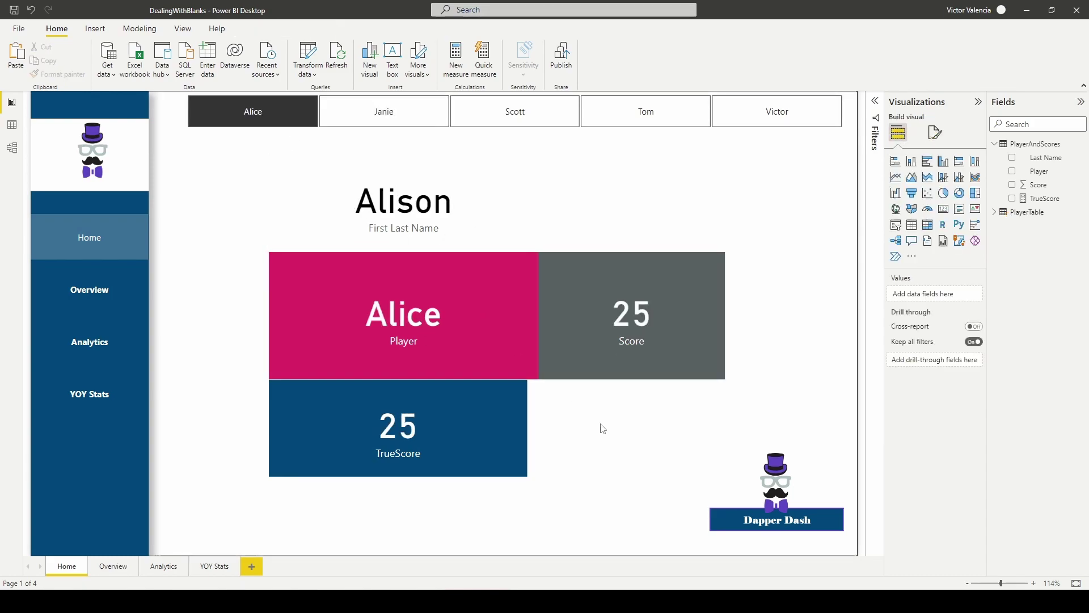